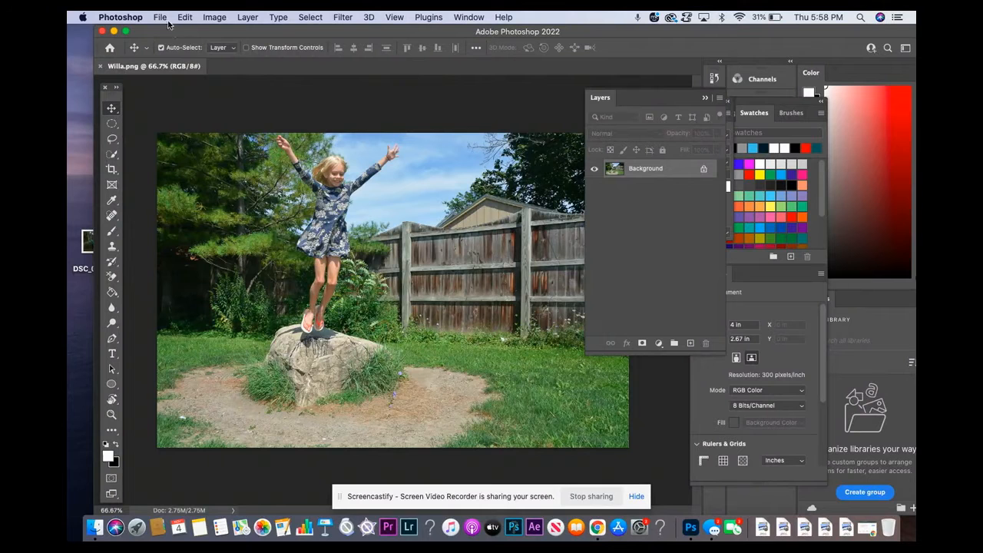
Open the swamp landscape image tifft.png from the Desktop
{"action": "left_click", "coordinate": [161, 17]}
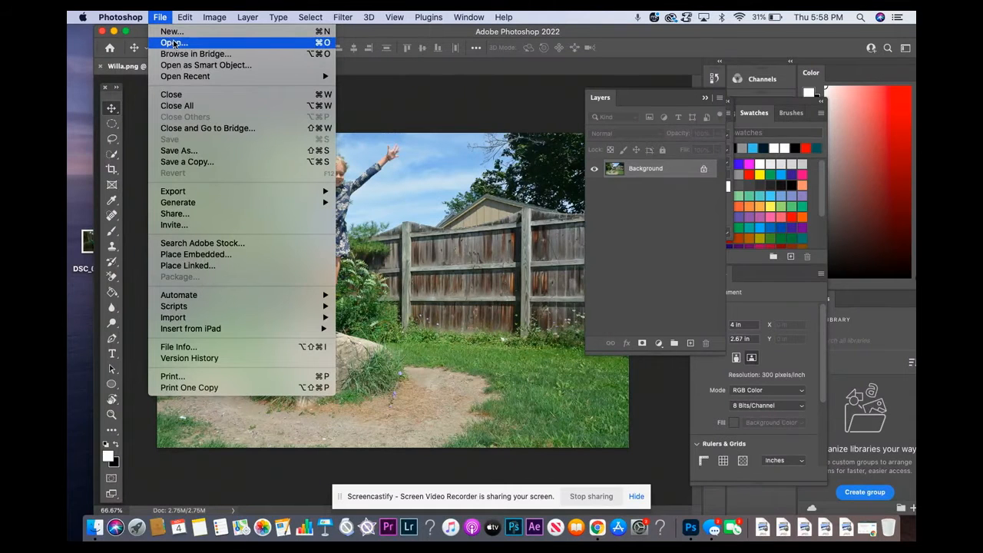
{"action": "left_click", "coordinate": [174, 43]}
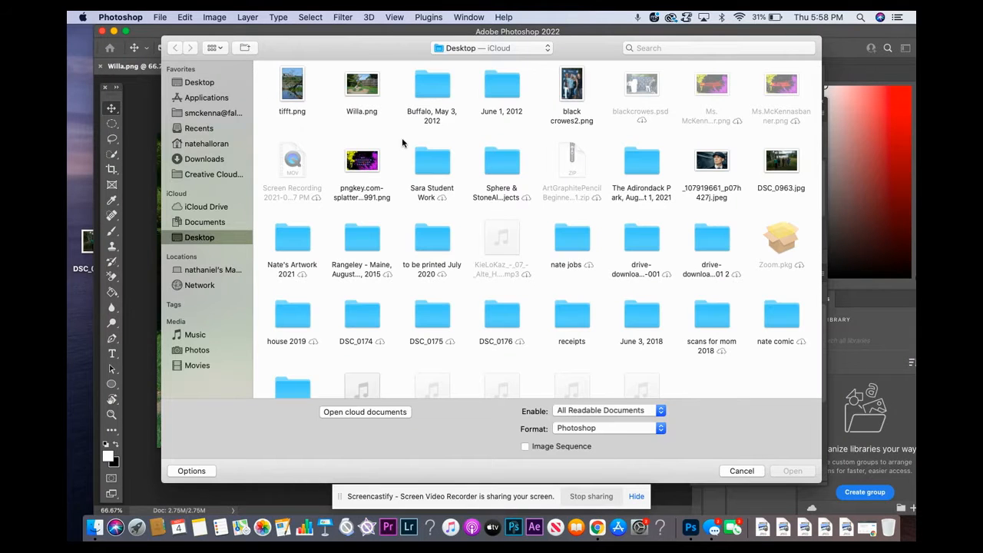
{"action": "left_click", "coordinate": [294, 81]}
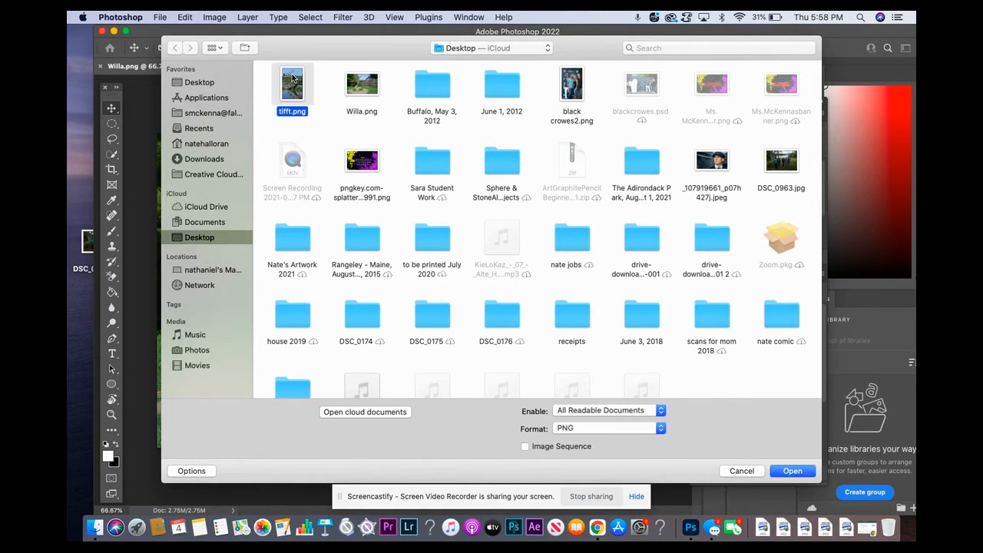
{"action": "left_click", "coordinate": [779, 472]}
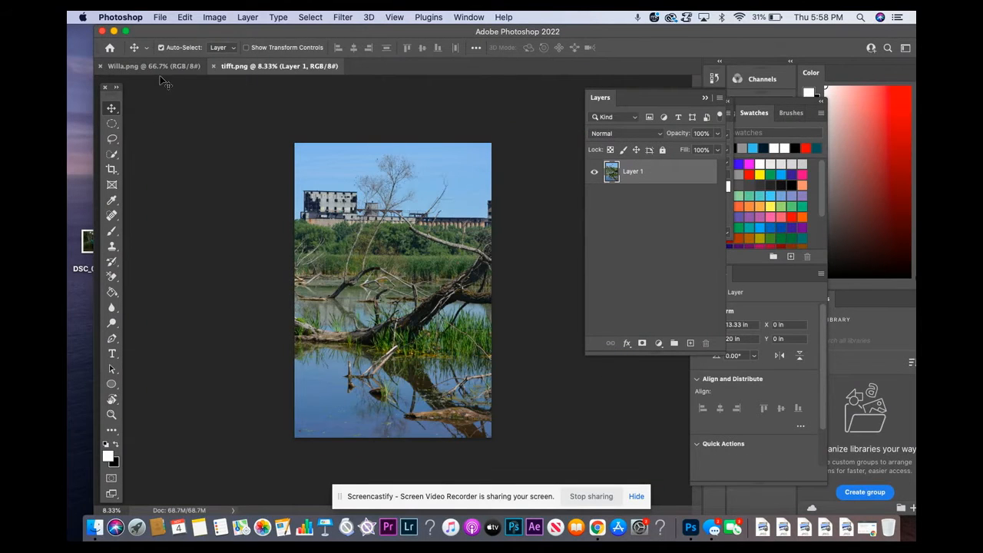
Copy the whole Willa.png photo into the tifft.png document as a new layer
{"action": "left_click", "coordinate": [152, 68]}
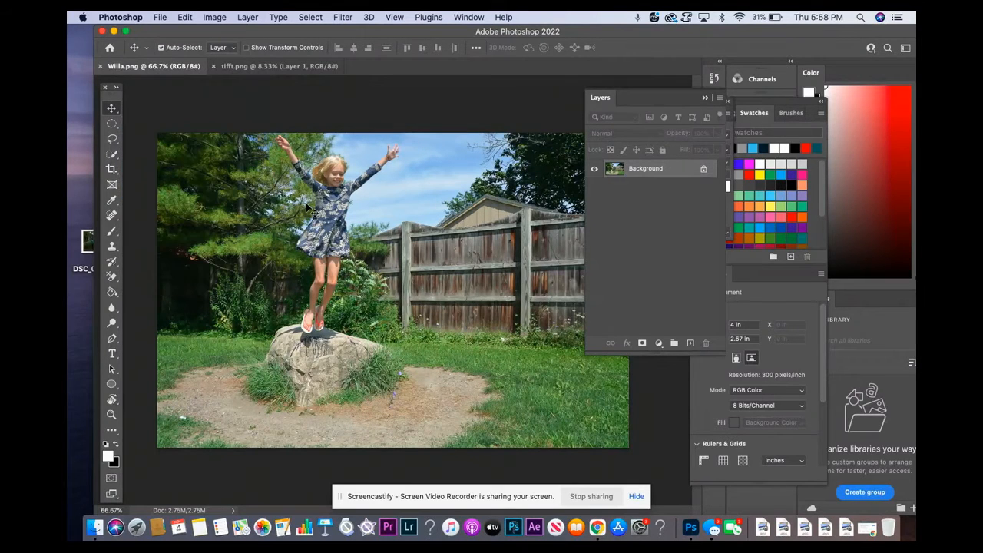
{"action": "left_click_drag", "start_coordinate": [307, 208], "coordinate": [253, 72]}
{"action": "left_click", "coordinate": [246, 67]}
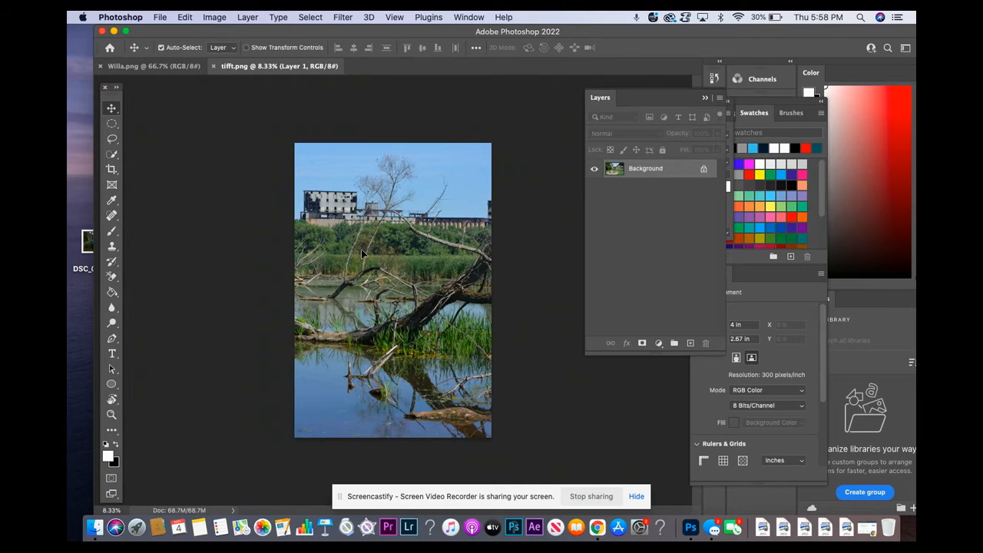
{"action": "key", "text": "super+v"}
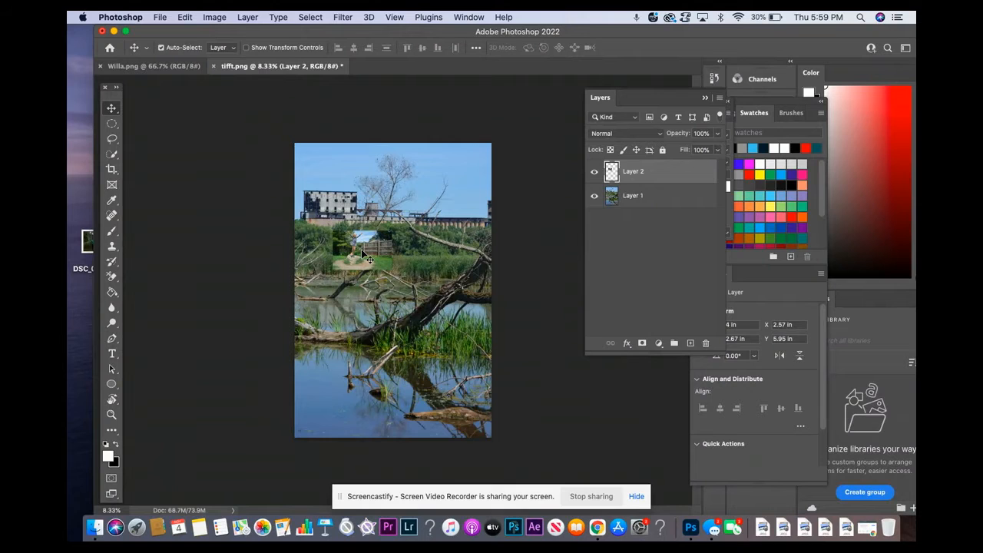
Scale the pasted photo on Layer 2 to about 542% and position it with the girl near the middle of the canvas
{"action": "key", "text": "super+t"}
{"action": "left_click_drag", "start_coordinate": [390, 231], "coordinate": [466, 180]}
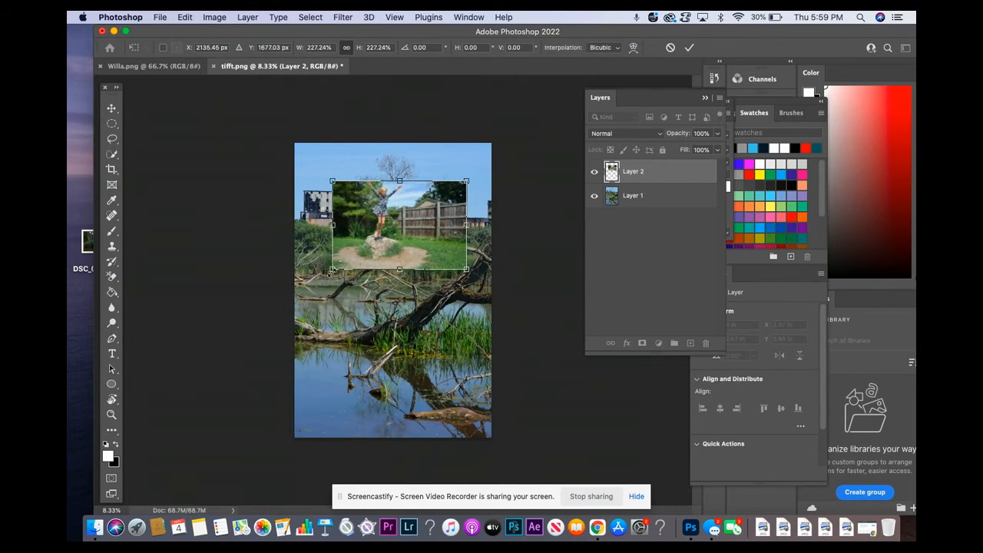
{"action": "left_click_drag", "start_coordinate": [332, 271], "coordinate": [257, 456]}
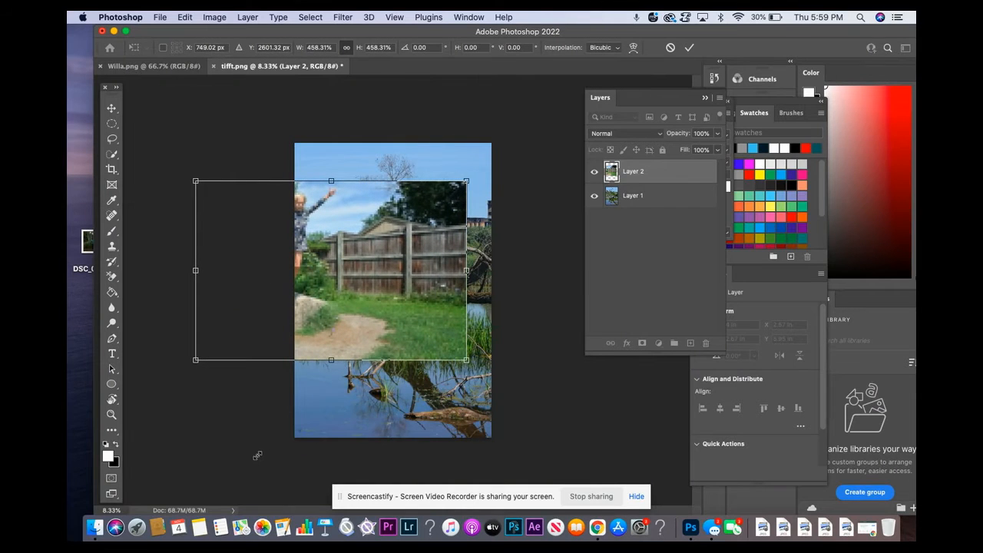
{"action": "left_click_drag", "start_coordinate": [320, 340], "coordinate": [419, 347]}
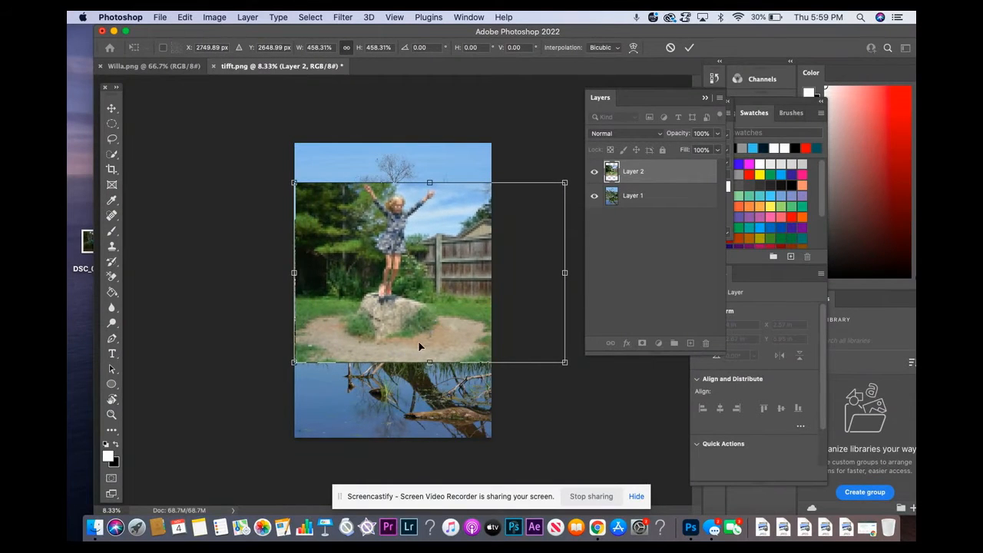
{"action": "left_click_drag", "start_coordinate": [295, 362], "coordinate": [257, 418]}
{"action": "left_click_drag", "start_coordinate": [351, 355], "coordinate": [387, 356]}
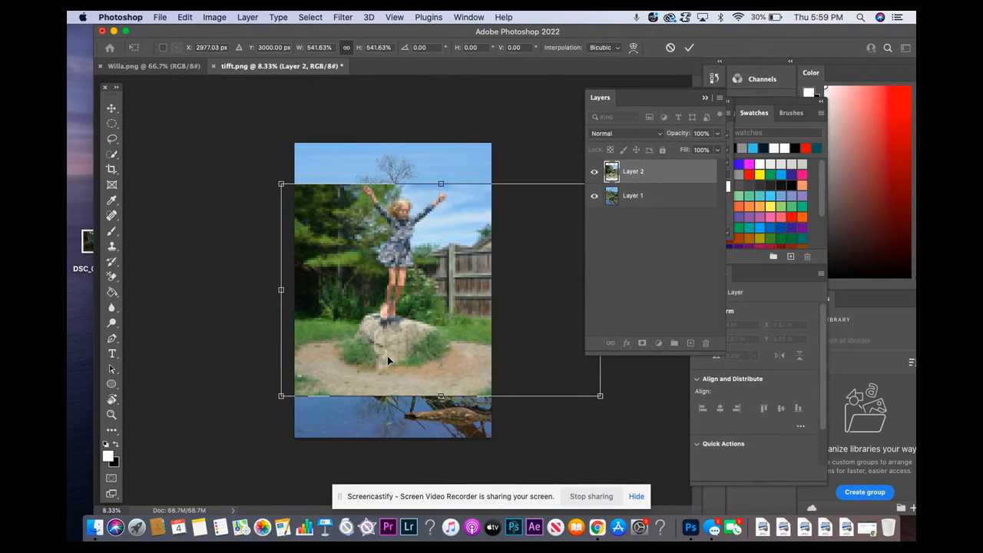
{"action": "key", "text": "Return"}
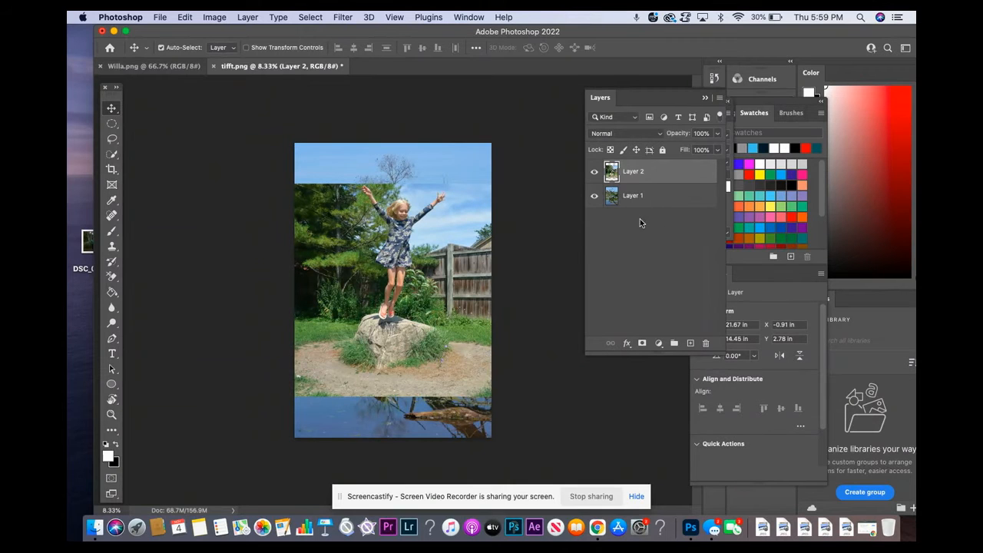
Add a layer mask to Layer 2 and make the mask the active target
{"action": "left_click", "coordinate": [642, 345]}
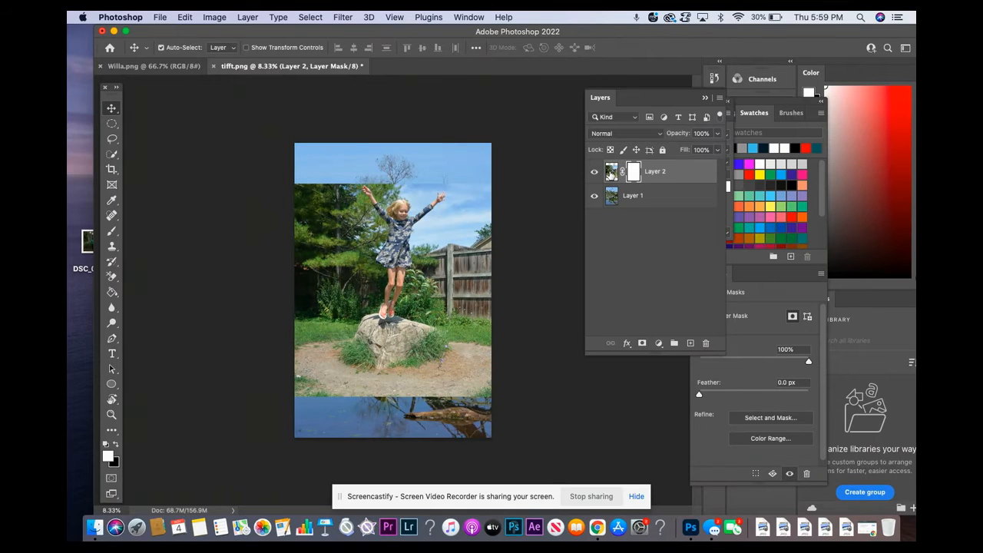
{"action": "left_click", "coordinate": [612, 172]}
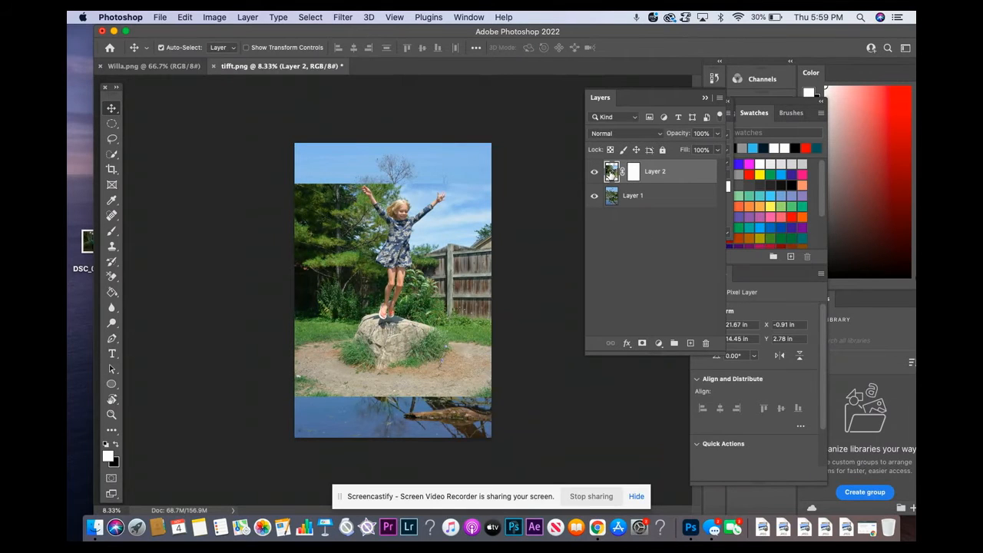
{"action": "left_click", "coordinate": [634, 173]}
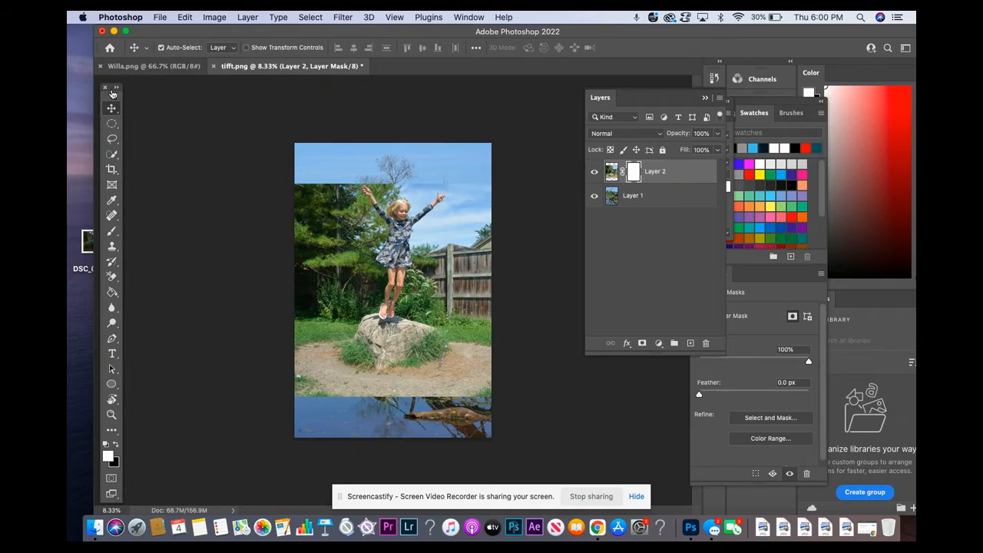
Activate the Brush tool and choose the hard round 123 px tip in the brush settings
{"action": "left_click_drag", "start_coordinate": [110, 89], "coordinate": [215, 89]}
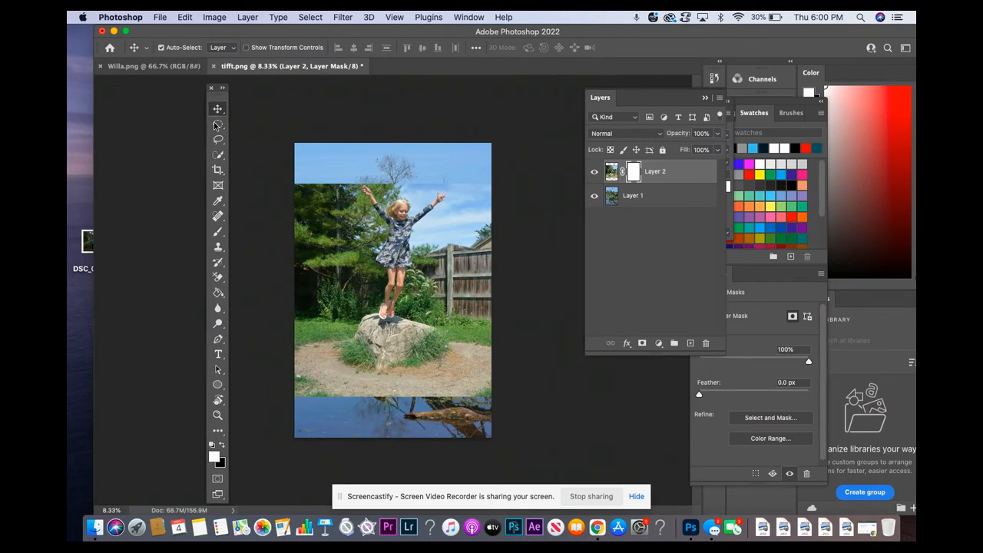
{"action": "left_click", "coordinate": [219, 234]}
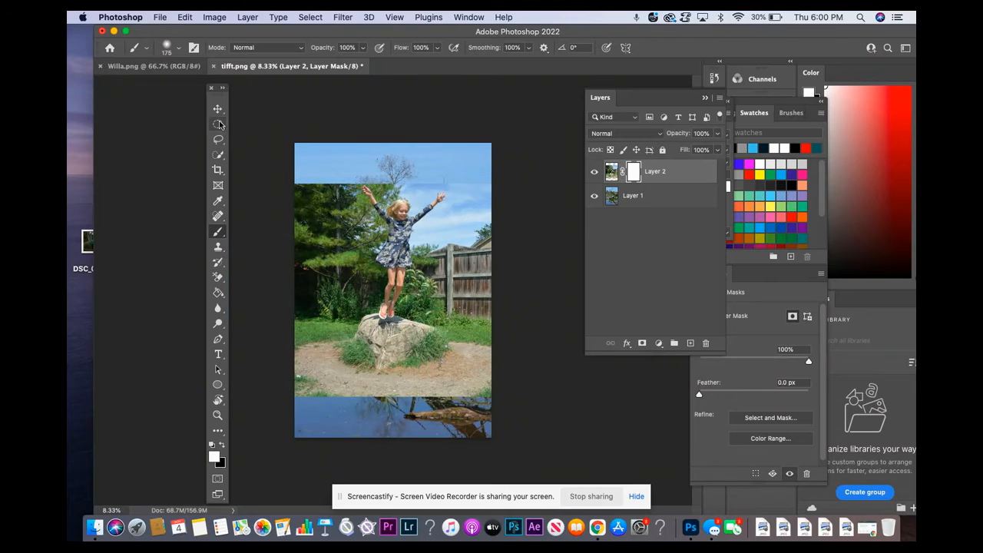
{"action": "left_click", "coordinate": [195, 50]}
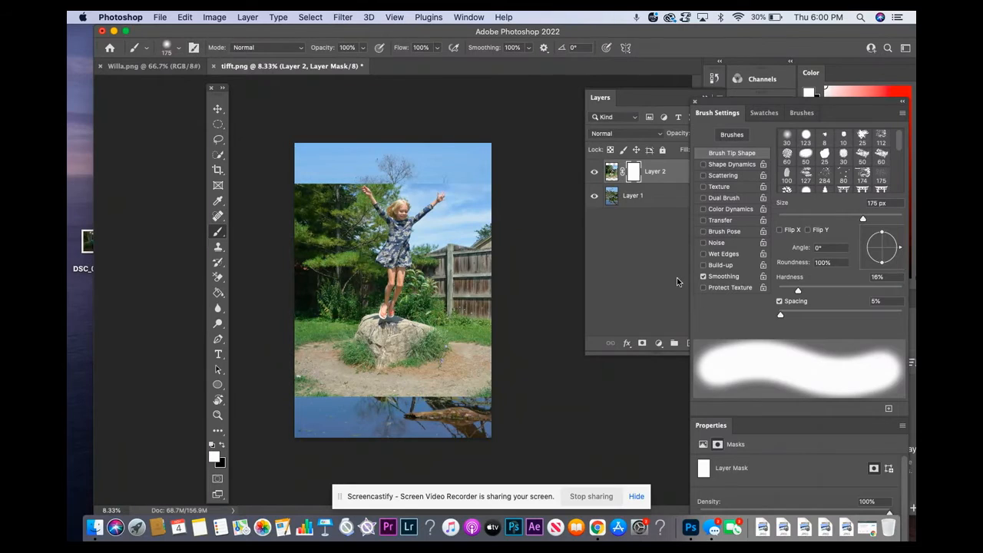
{"action": "mouse_move", "coordinate": [719, 104]}
{"action": "left_mouse_down"}
{"action": "mouse_move", "coordinate": [550, 189]}
{"action": "mouse_move", "coordinate": [544, 224]}
{"action": "left_mouse_up"}
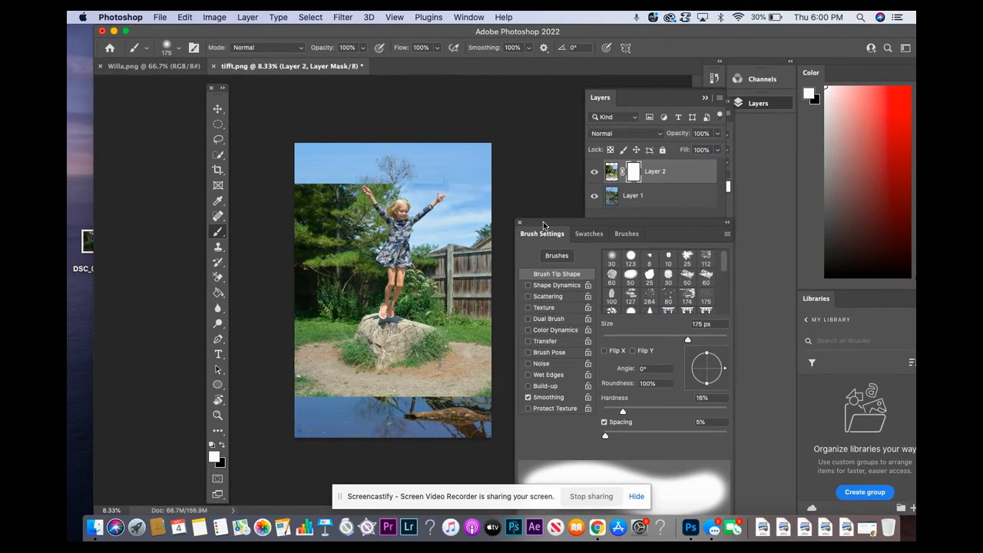
{"action": "left_click", "coordinate": [611, 259]}
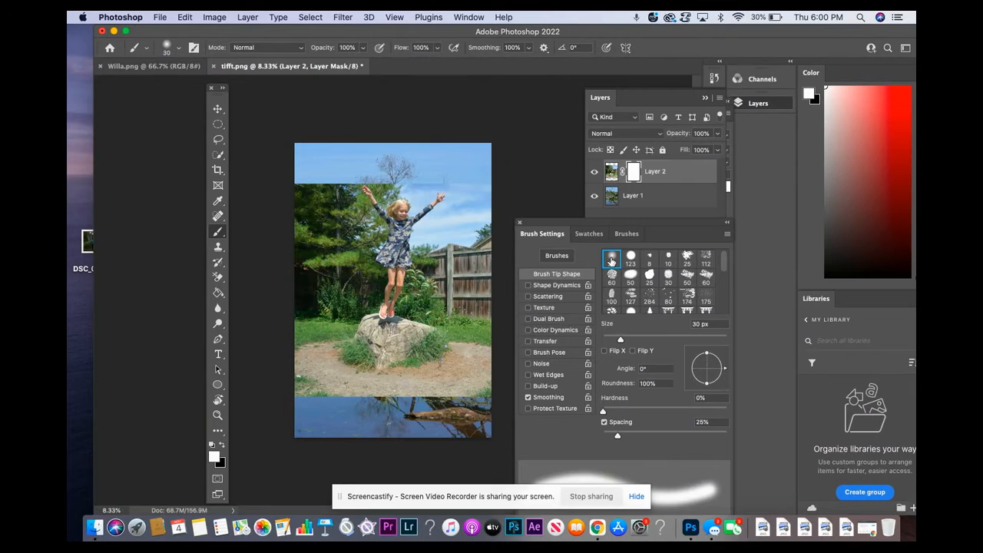
{"action": "left_click", "coordinate": [631, 257]}
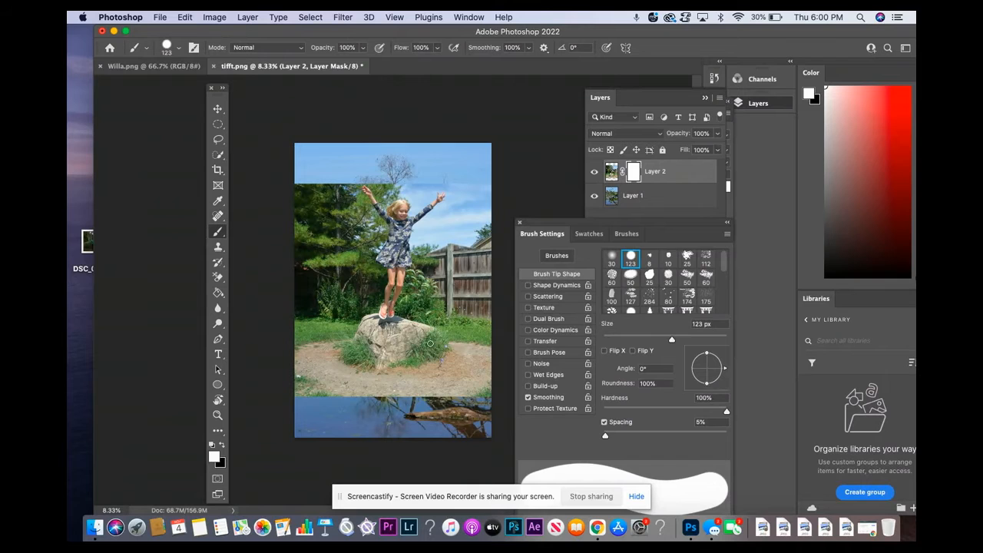
Enlarge the brush to 600 px and move the brush settings clear of the image and layers
{"action": "key", "text": "bracketright"}
{"action": "key", "text": "bracketright"}
{"action": "key", "text": "bracketright"}
{"action": "key", "text": "bracketright"}
{"action": "key", "text": "bracketright"}
{"action": "key", "text": "bracketright"}
{"action": "key", "text": "bracketright"}
{"action": "key", "text": "bracketright"}
{"action": "left_click_drag", "start_coordinate": [533, 224], "coordinate": [716, 232]}
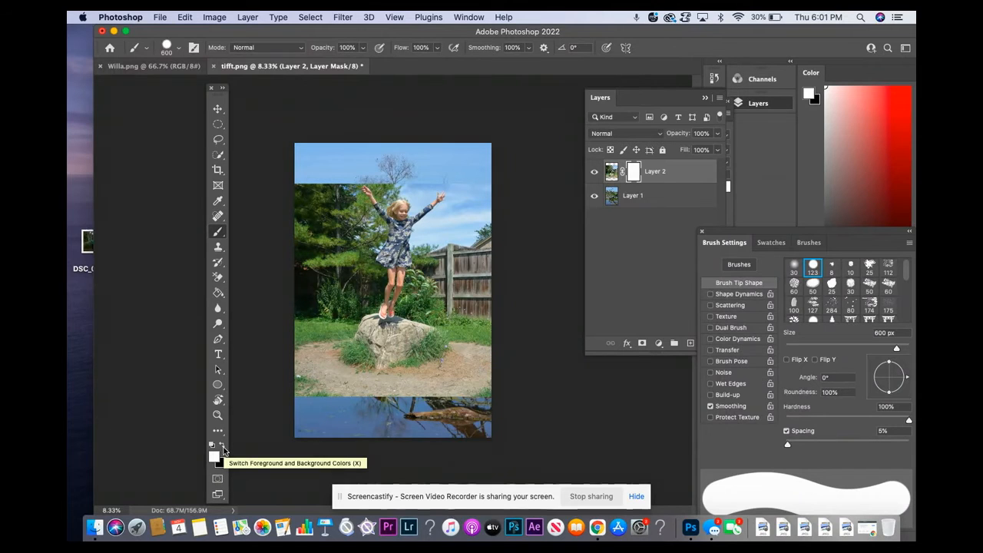
Make black the foreground color and paint on Layer 2's mask to hide the yard, trees and fence around the girl and rock
{"action": "left_click", "coordinate": [224, 451]}
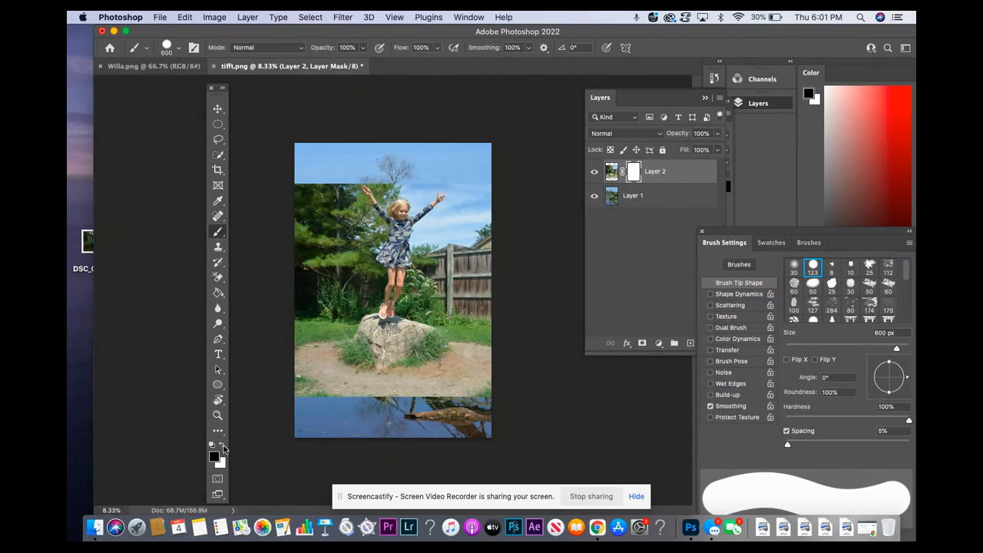
{"action": "left_click", "coordinate": [223, 450]}
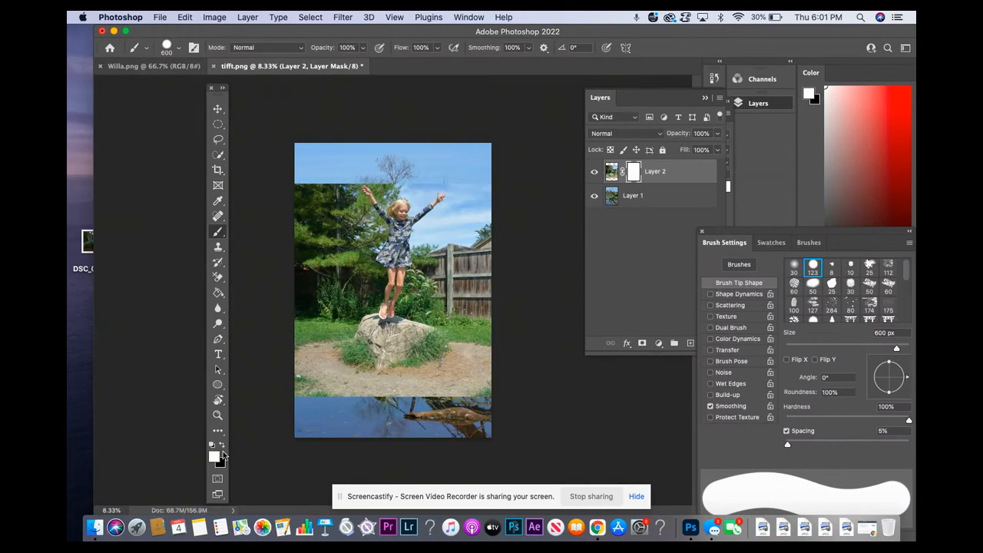
{"action": "left_click", "coordinate": [224, 451]}
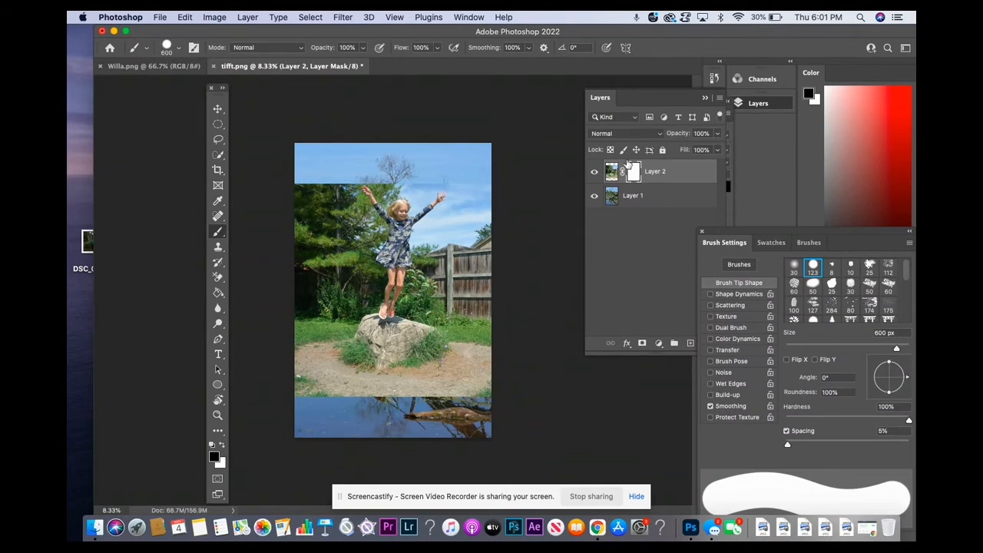
{"action": "mouse_move", "coordinate": [325, 371]}
{"action": "left_mouse_down"}
{"action": "mouse_move", "coordinate": [316, 395]}
{"action": "mouse_move", "coordinate": [302, 358]}
{"action": "mouse_move", "coordinate": [299, 400]}
{"action": "mouse_move", "coordinate": [307, 178]}
{"action": "mouse_move", "coordinate": [334, 253]}
{"action": "mouse_move", "coordinate": [322, 350]}
{"action": "mouse_move", "coordinate": [358, 371]}
{"action": "mouse_move", "coordinate": [335, 388]}
{"action": "mouse_move", "coordinate": [341, 396]}
{"action": "mouse_move", "coordinate": [399, 395]}
{"action": "mouse_move", "coordinate": [370, 381]}
{"action": "mouse_move", "coordinate": [393, 377]}
{"action": "mouse_move", "coordinate": [421, 378]}
{"action": "mouse_move", "coordinate": [409, 396]}
{"action": "mouse_move", "coordinate": [483, 386]}
{"action": "mouse_move", "coordinate": [480, 346]}
{"action": "mouse_move", "coordinate": [484, 330]}
{"action": "mouse_move", "coordinate": [494, 334]}
{"action": "mouse_move", "coordinate": [491, 351]}
{"action": "mouse_move", "coordinate": [473, 239]}
{"action": "mouse_move", "coordinate": [433, 253]}
{"action": "mouse_move", "coordinate": [446, 309]}
{"action": "mouse_move", "coordinate": [462, 268]}
{"action": "mouse_move", "coordinate": [448, 368]}
{"action": "mouse_move", "coordinate": [420, 358]}
{"action": "mouse_move", "coordinate": [441, 320]}
{"action": "mouse_move", "coordinate": [428, 304]}
{"action": "mouse_move", "coordinate": [415, 338]}
{"action": "mouse_move", "coordinate": [381, 354]}
{"action": "mouse_move", "coordinate": [355, 350]}
{"action": "mouse_move", "coordinate": [331, 310]}
{"action": "mouse_move", "coordinate": [345, 275]}
{"action": "left_mouse_up"}
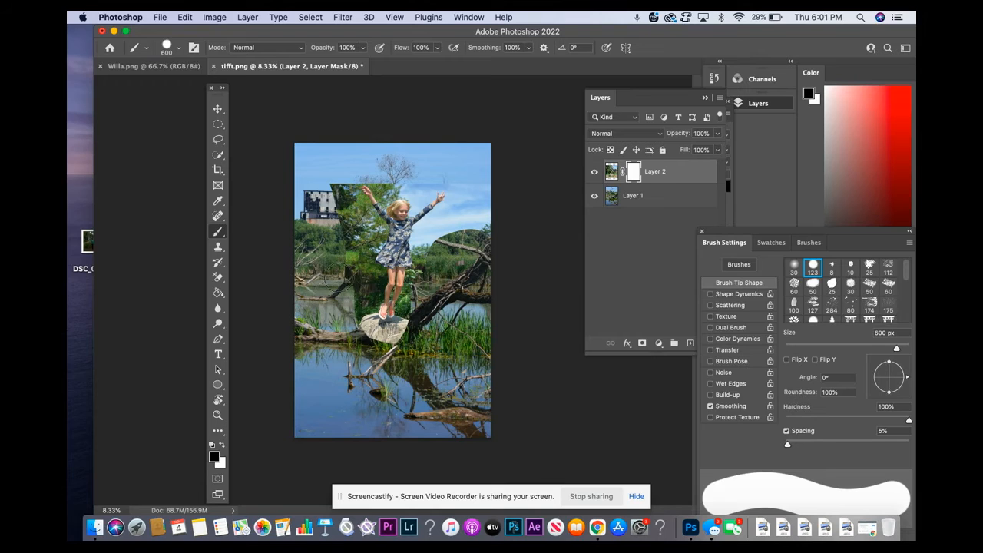
{"action": "mouse_move", "coordinate": [327, 232]}
{"action": "left_mouse_down"}
{"action": "mouse_move", "coordinate": [338, 217]}
{"action": "mouse_move", "coordinate": [323, 188]}
{"action": "mouse_move", "coordinate": [365, 225]}
{"action": "mouse_move", "coordinate": [361, 237]}
{"action": "left_mouse_up"}
{"action": "mouse_move", "coordinate": [363, 276]}
{"action": "left_mouse_down"}
{"action": "mouse_move", "coordinate": [358, 302]}
{"action": "mouse_move", "coordinate": [331, 316]}
{"action": "left_mouse_up"}
{"action": "mouse_move", "coordinate": [427, 302]}
{"action": "left_mouse_down"}
{"action": "mouse_move", "coordinate": [418, 306]}
{"action": "mouse_move", "coordinate": [422, 298]}
{"action": "left_mouse_up"}
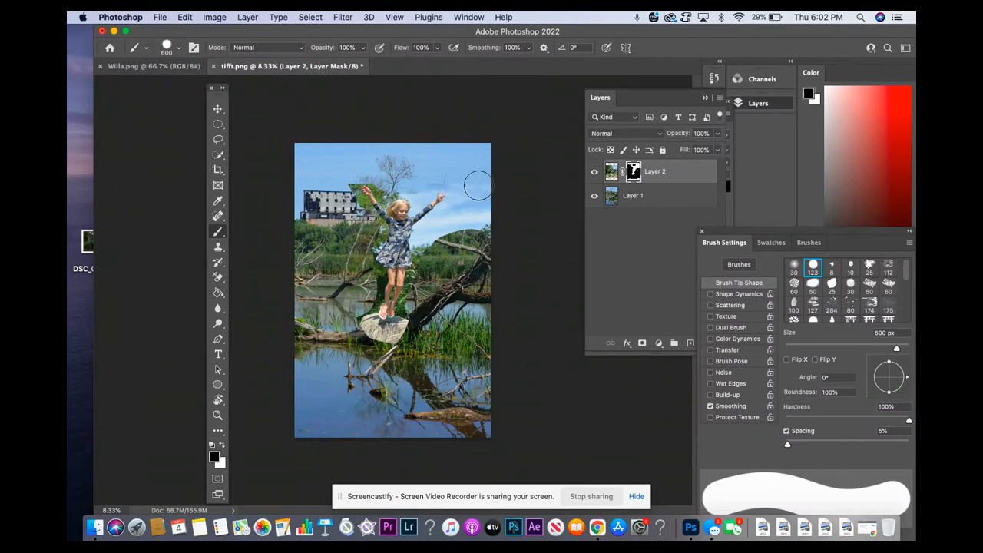
Paint black on Layer 2's mask to hide the leftover sky and trees around the girl's raised arms and head
{"action": "mouse_move", "coordinate": [474, 189]}
{"action": "left_mouse_down"}
{"action": "mouse_move", "coordinate": [483, 220]}
{"action": "mouse_move", "coordinate": [488, 194]}
{"action": "mouse_move", "coordinate": [434, 247]}
{"action": "left_mouse_up"}
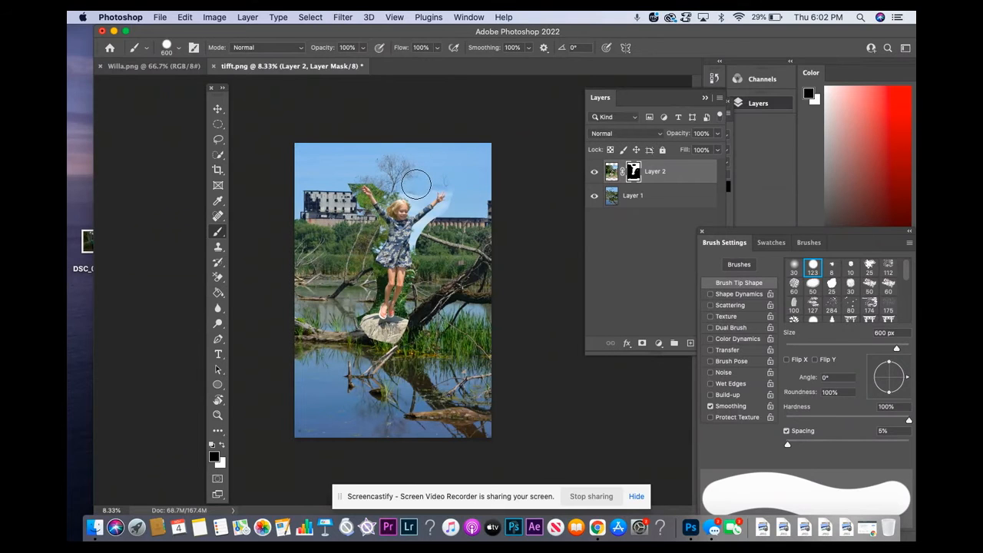
{"action": "mouse_move", "coordinate": [380, 170]}
{"action": "left_mouse_down"}
{"action": "mouse_move", "coordinate": [351, 165]}
{"action": "mouse_move", "coordinate": [330, 175]}
{"action": "mouse_move", "coordinate": [353, 209]}
{"action": "left_mouse_up"}
{"action": "left_click_drag", "start_coordinate": [392, 159], "coordinate": [390, 180]}
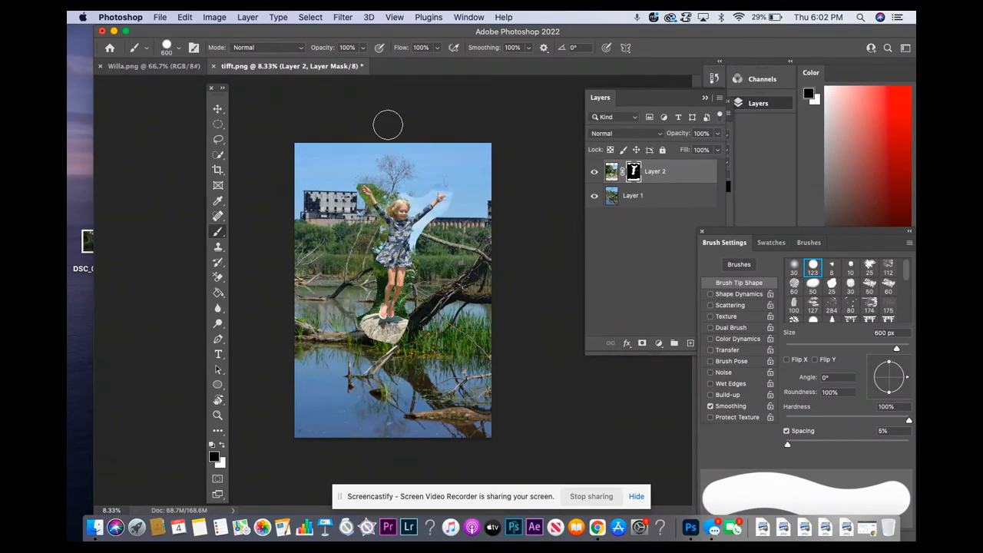
Lower the brush hardness to about 20%
{"action": "left_click", "coordinate": [180, 51]}
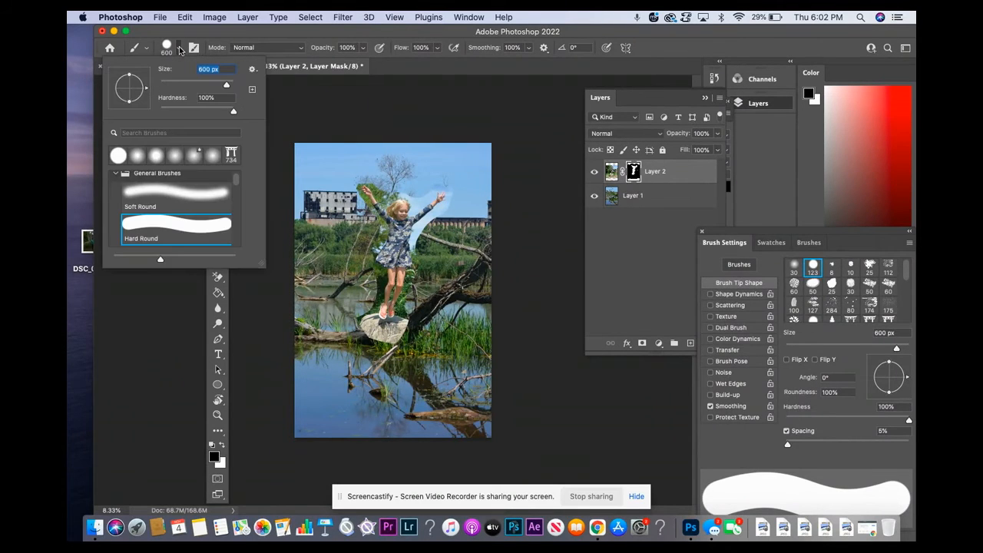
{"action": "left_click_drag", "start_coordinate": [234, 112], "coordinate": [179, 105]}
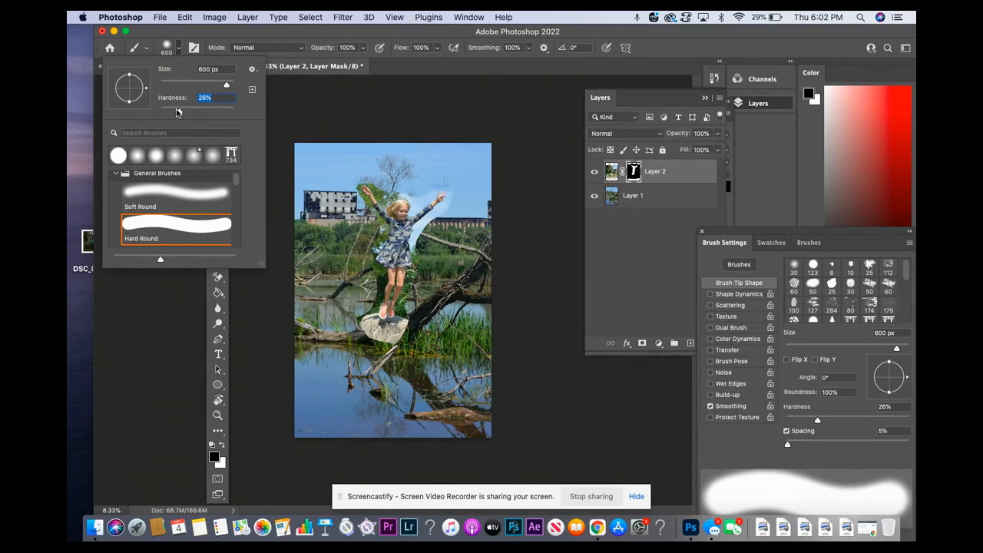
{"action": "left_click_drag", "start_coordinate": [174, 112], "coordinate": [173, 112]}
Set the brush hardness to 100% and paint black on Layer 2's mask to hide foliage outside the girl's legs and the rock's upper-left edge
{"action": "key", "text": "super+plus"}
{"action": "key", "text": "super+plus"}
{"action": "key", "text": "super+plus"}
{"action": "key", "text": "super+plus"}
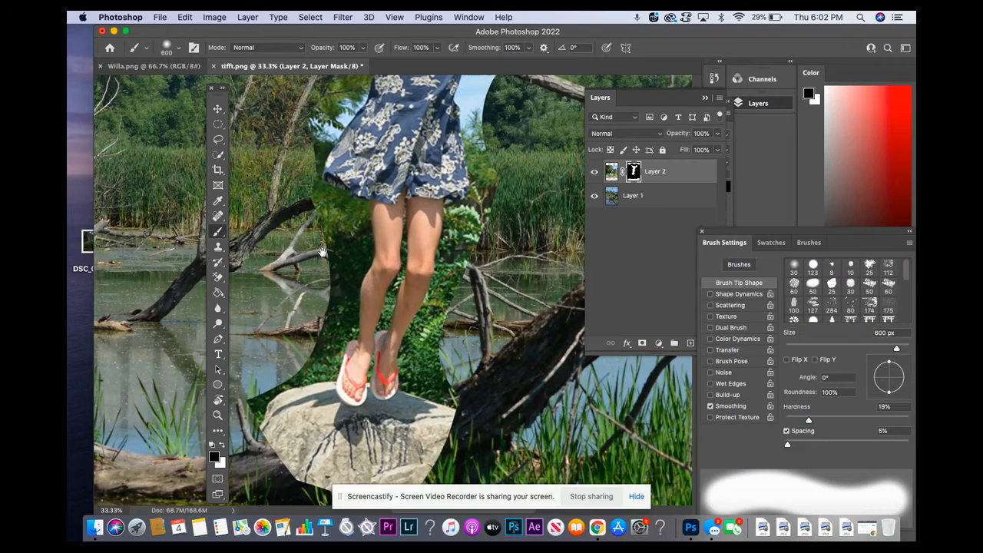
{"action": "left_click", "coordinate": [179, 48]}
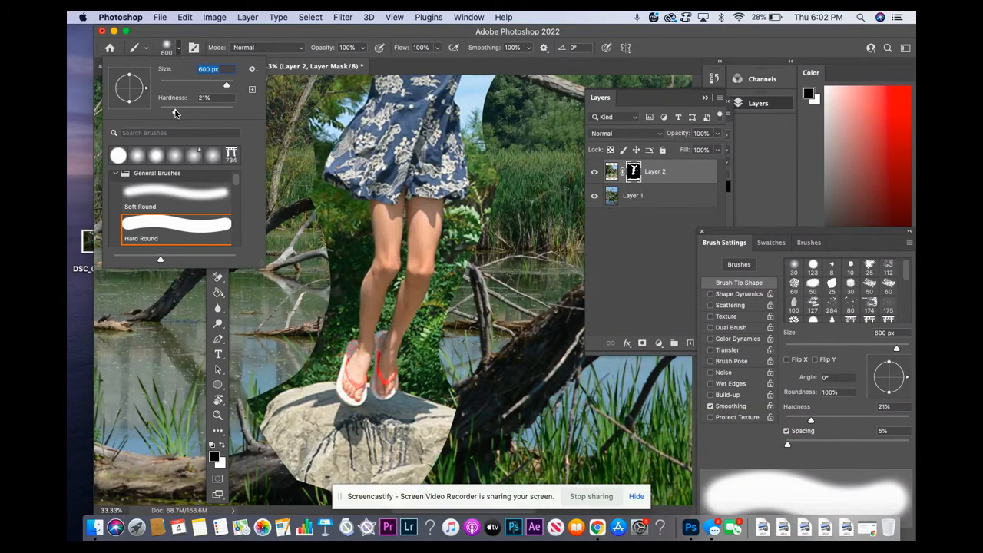
{"action": "left_click_drag", "start_coordinate": [175, 113], "coordinate": [250, 112]}
{"action": "left_click", "coordinate": [278, 233]}
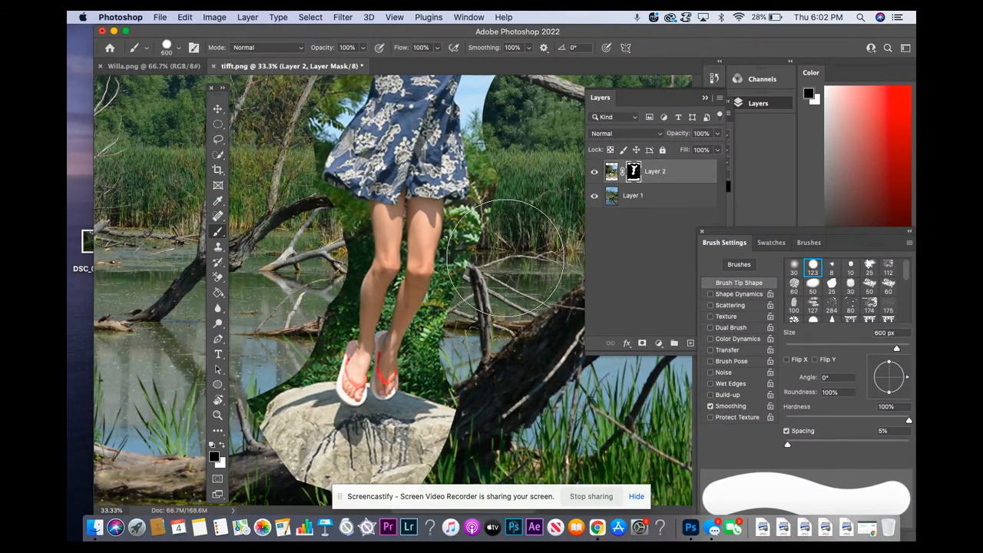
{"action": "mouse_move", "coordinate": [506, 258]}
{"action": "left_mouse_down"}
{"action": "mouse_move", "coordinate": [495, 315]}
{"action": "mouse_move", "coordinate": [470, 353]}
{"action": "mouse_move", "coordinate": [476, 374]}
{"action": "left_mouse_up"}
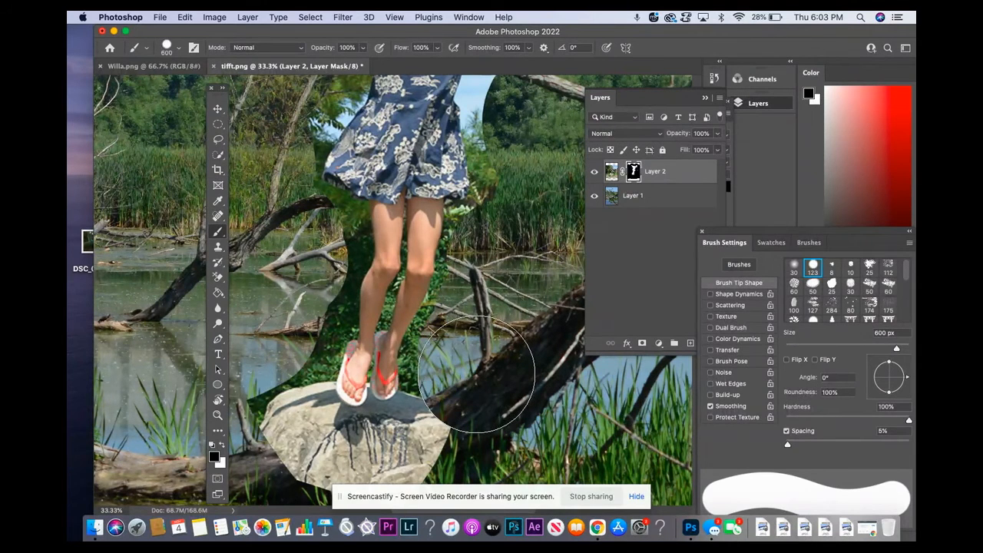
{"action": "left_click", "coordinate": [288, 323]}
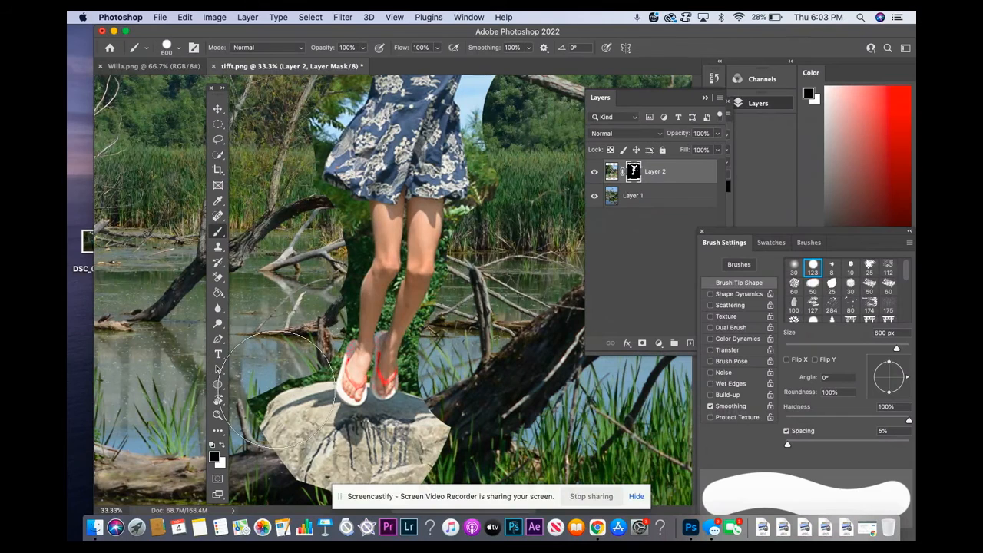
{"action": "left_click", "coordinate": [272, 389]}
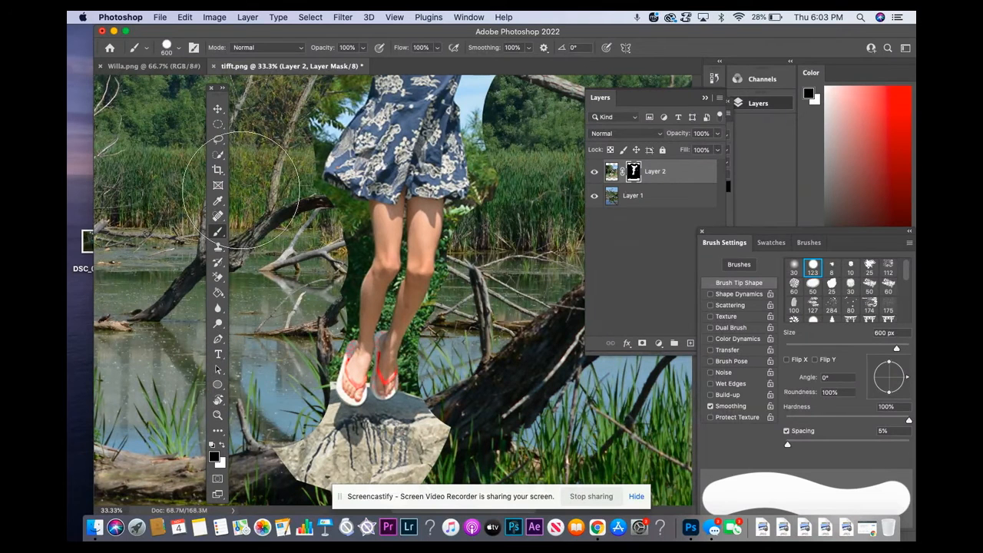
Lower the brush hardness to 18% and try a soft black stroke on the mask beside the girl's knee
{"action": "left_click", "coordinate": [180, 48]}
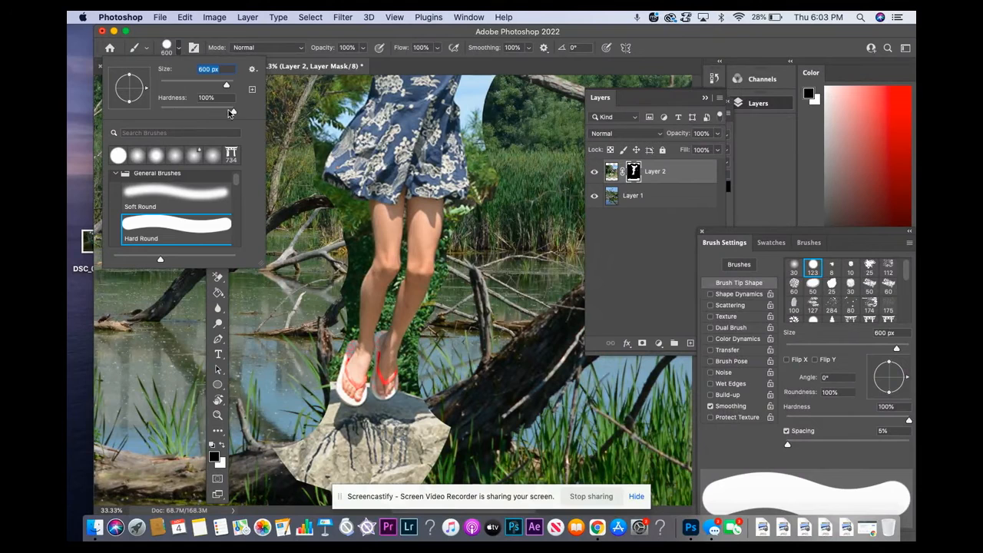
{"action": "left_click_drag", "start_coordinate": [234, 114], "coordinate": [168, 114]}
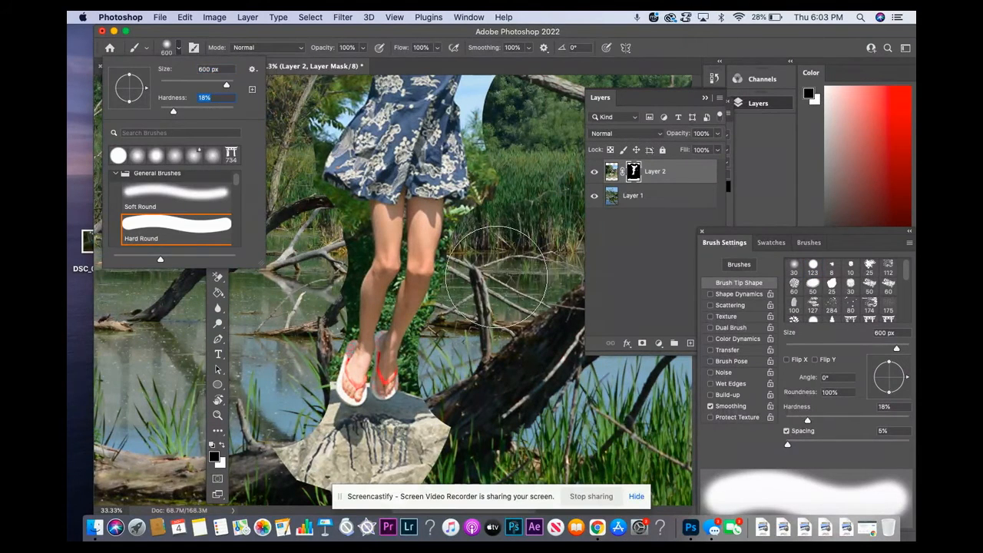
{"action": "left_click", "coordinate": [488, 278]}
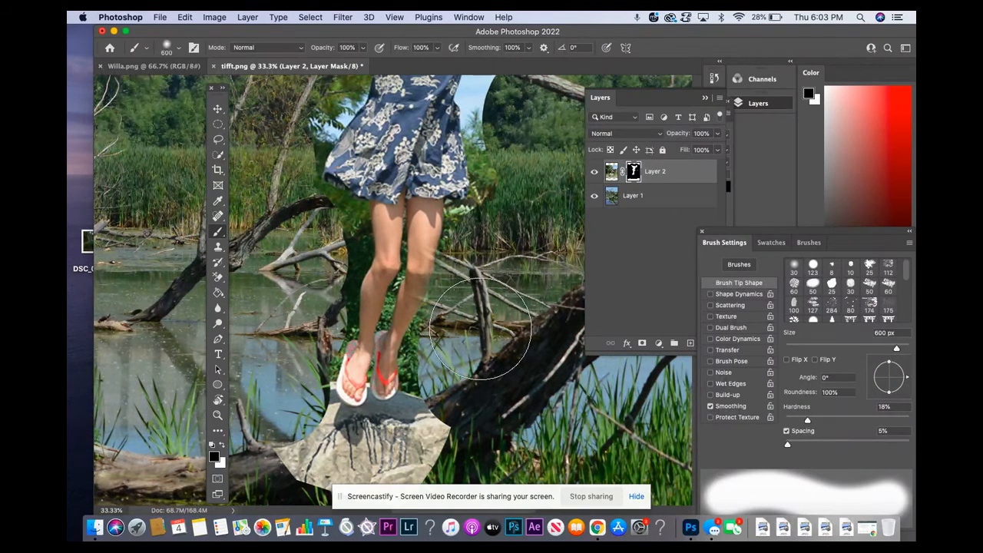
{"action": "left_click", "coordinate": [481, 329]}
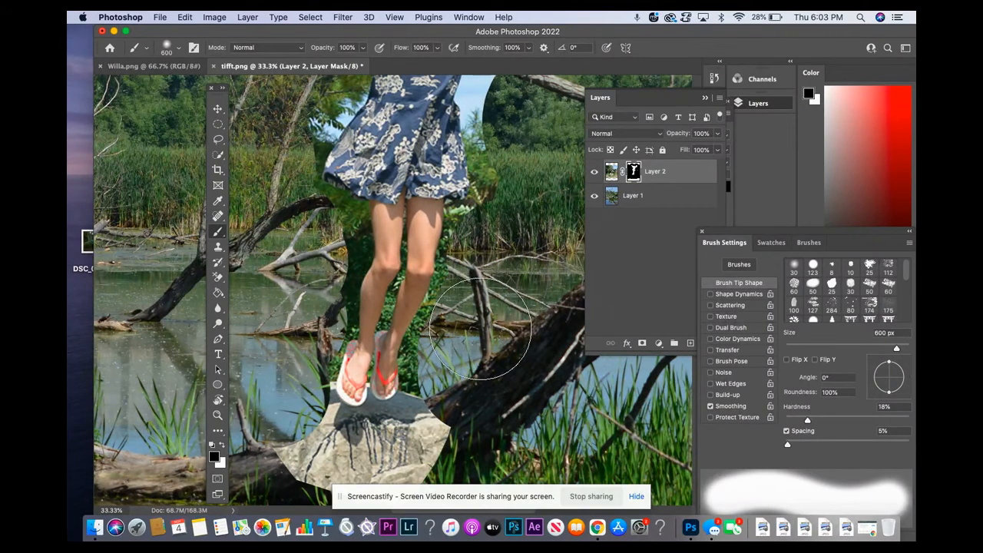
Reduce the brush to 150 px and paint black on the mask to hide the foliage along the right side of the legs and dress
{"action": "key", "text": "bracketleft"}
{"action": "key", "text": "bracketleft"}
{"action": "key", "text": "bracketleft"}
{"action": "key", "text": "bracketleft"}
{"action": "key", "text": "bracketleft"}
{"action": "key", "text": "bracketleft"}
{"action": "mouse_move", "coordinate": [436, 320]}
{"action": "left_mouse_down"}
{"action": "mouse_move", "coordinate": [417, 395]}
{"action": "mouse_move", "coordinate": [414, 351]}
{"action": "mouse_move", "coordinate": [441, 293]}
{"action": "mouse_move", "coordinate": [457, 211]}
{"action": "mouse_move", "coordinate": [487, 202]}
{"action": "mouse_move", "coordinate": [477, 102]}
{"action": "mouse_move", "coordinate": [467, 95]}
{"action": "mouse_move", "coordinate": [493, 102]}
{"action": "left_mouse_up"}
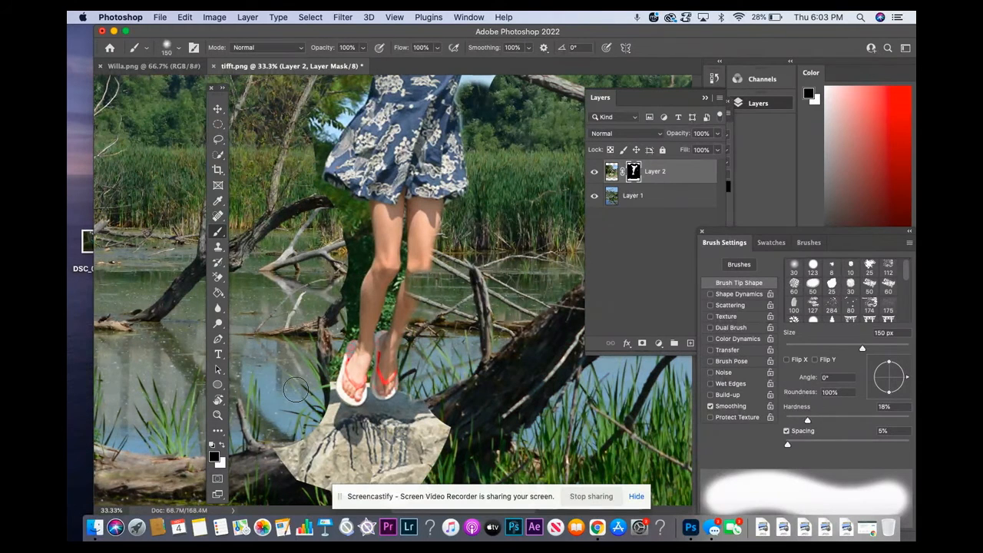
Restore the overpainted right-hand calf with white, and paint black to hide the foliage left of the legs and the rock's left part
{"action": "left_click", "coordinate": [222, 447]}
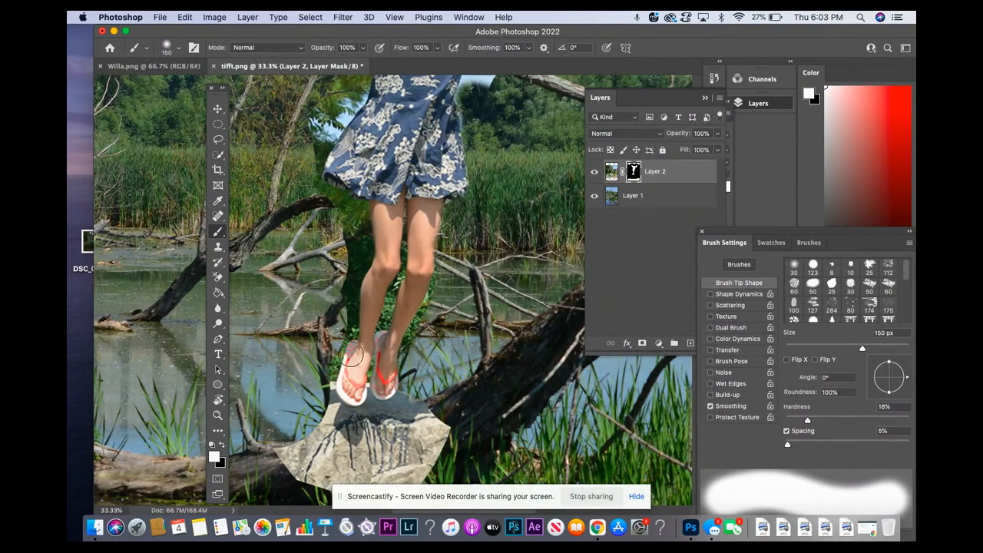
{"action": "left_click", "coordinate": [224, 447]}
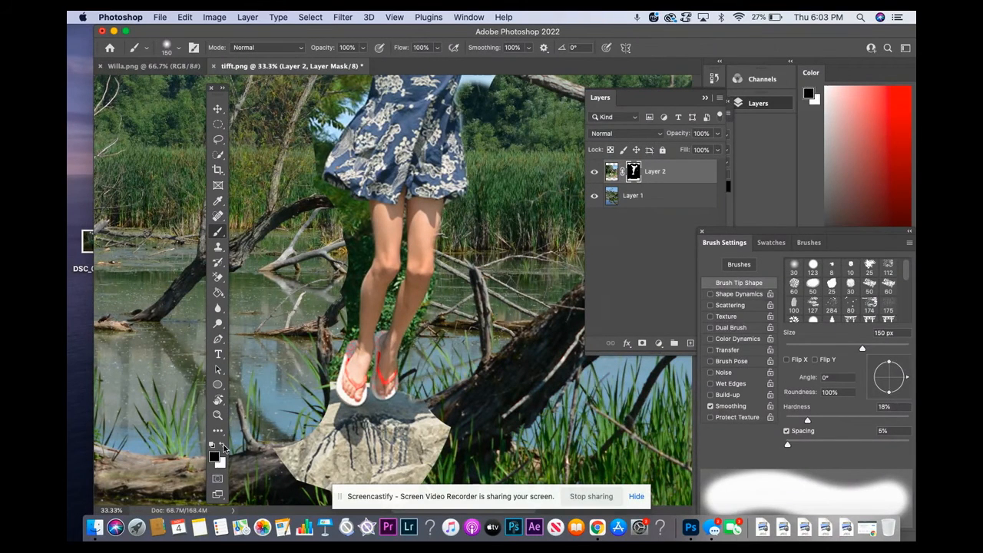
{"action": "mouse_move", "coordinate": [316, 208]}
{"action": "left_mouse_down"}
{"action": "mouse_move", "coordinate": [345, 214]}
{"action": "mouse_move", "coordinate": [355, 249]}
{"action": "mouse_move", "coordinate": [321, 410]}
{"action": "mouse_move", "coordinate": [372, 421]}
{"action": "mouse_move", "coordinate": [277, 461]}
{"action": "mouse_move", "coordinate": [359, 465]}
{"action": "mouse_move", "coordinate": [239, 444]}
{"action": "left_mouse_up"}
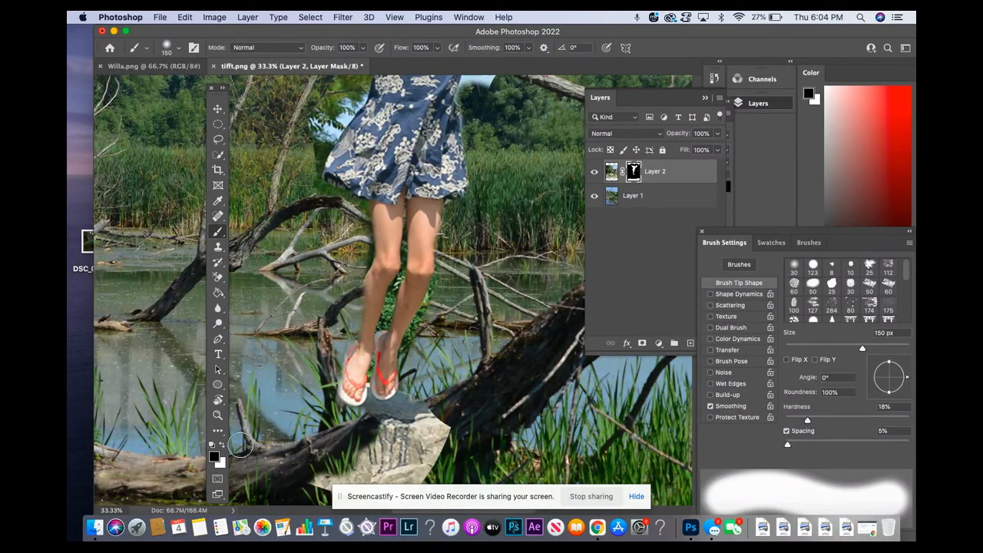
Reduce the brush to 100 px and refine the left-hand shin's edge on the mask, restoring skin with white and hiding spilled foliage with black
{"action": "left_click", "coordinate": [223, 446]}
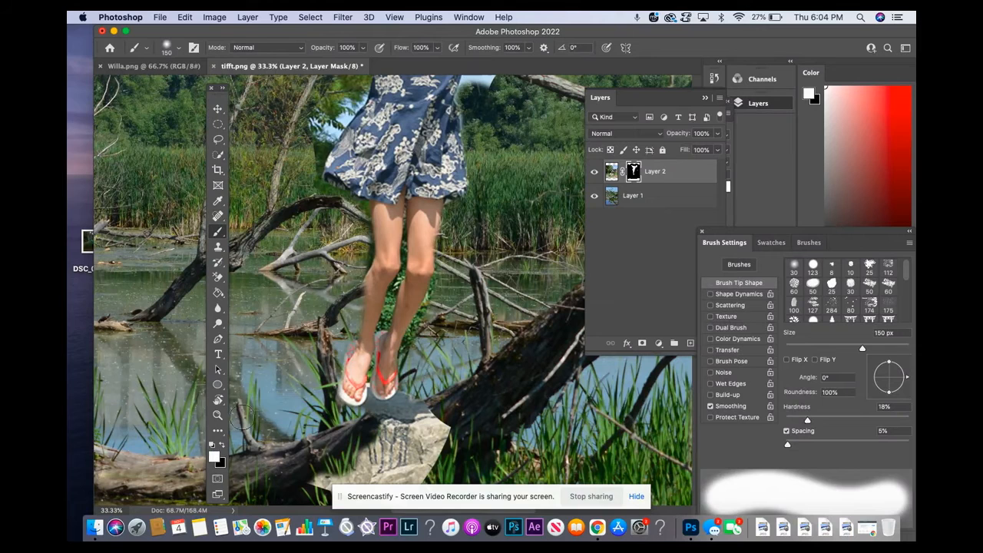
{"action": "key", "text": "bracketleft"}
{"action": "key", "text": "bracketleft"}
{"action": "scroll", "coordinate": [377, 302], "scroll_direction": "up", "scroll_amount": 3}
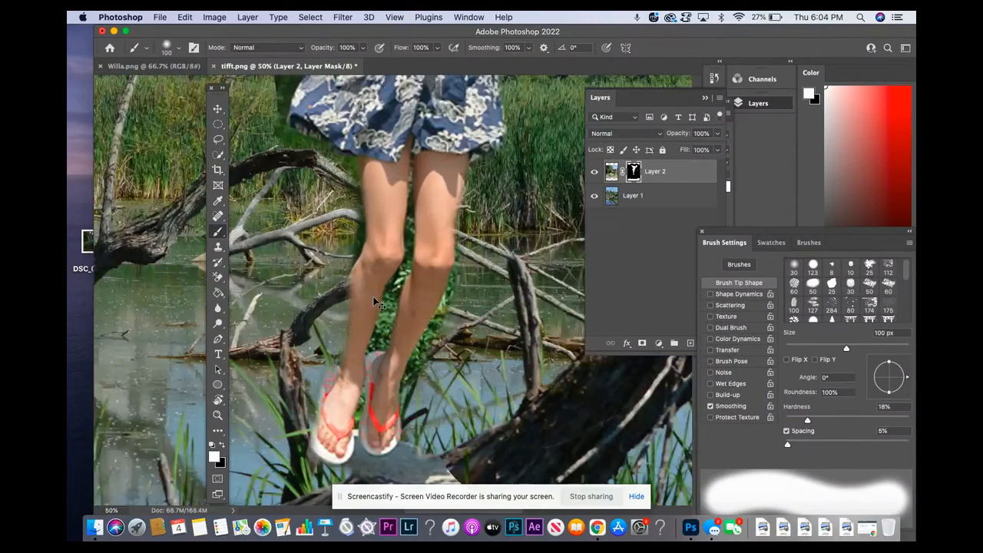
{"action": "mouse_move", "coordinate": [358, 283]}
{"action": "left_mouse_down"}
{"action": "mouse_move", "coordinate": [342, 372]}
{"action": "mouse_move", "coordinate": [338, 283]}
{"action": "mouse_move", "coordinate": [367, 221]}
{"action": "mouse_move", "coordinate": [324, 438]}
{"action": "mouse_move", "coordinate": [314, 458]}
{"action": "mouse_move", "coordinate": [295, 447]}
{"action": "mouse_move", "coordinate": [302, 423]}
{"action": "mouse_move", "coordinate": [289, 486]}
{"action": "mouse_move", "coordinate": [311, 411]}
{"action": "mouse_move", "coordinate": [312, 421]}
{"action": "left_mouse_up"}
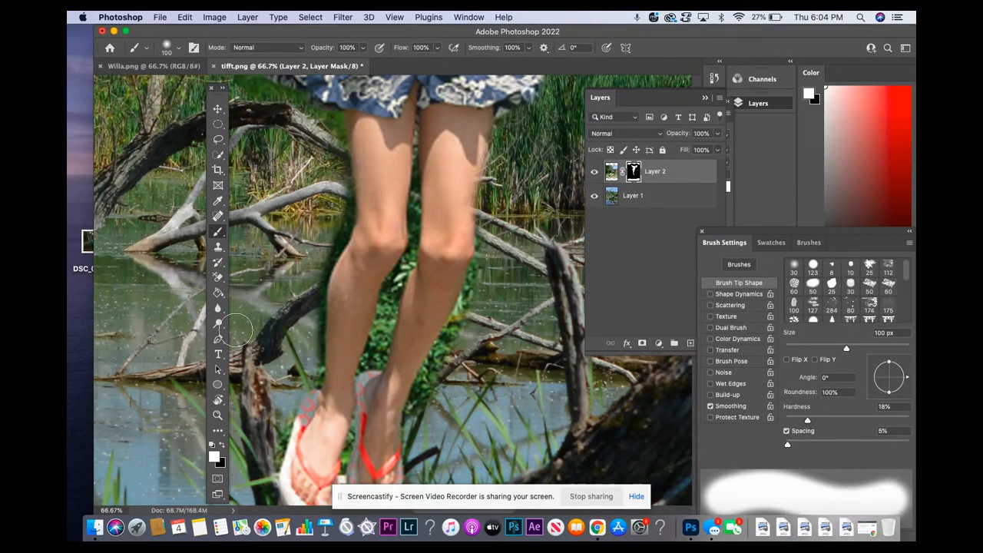
{"action": "left_click", "coordinate": [221, 445]}
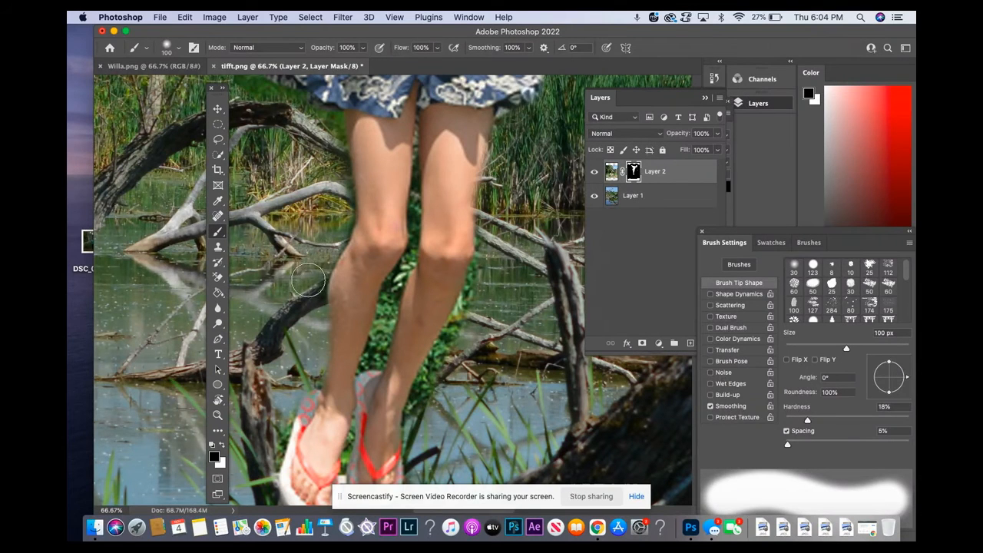
{"action": "left_click", "coordinate": [223, 444]}
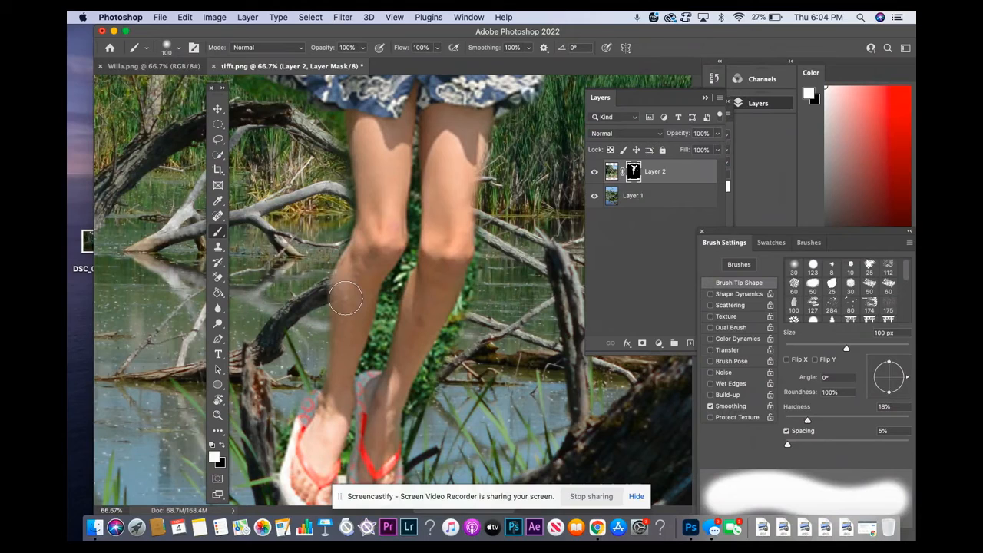
{"action": "left_click_drag", "start_coordinate": [346, 299], "coordinate": [339, 402]}
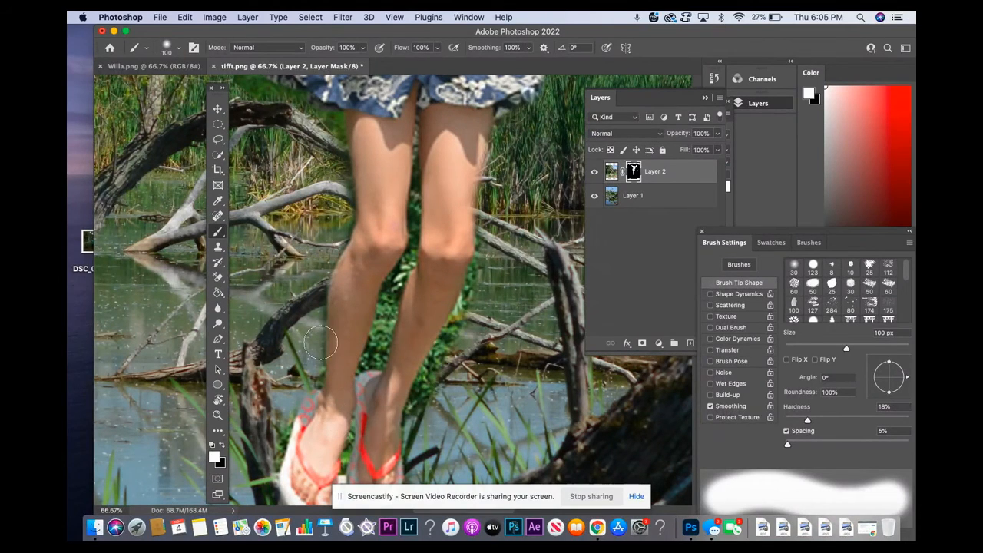
Paint black on the mask to hide the foliage beside the right-hand calf and, with a 50 px brush, between the lower legs
{"action": "left_click", "coordinate": [222, 444]}
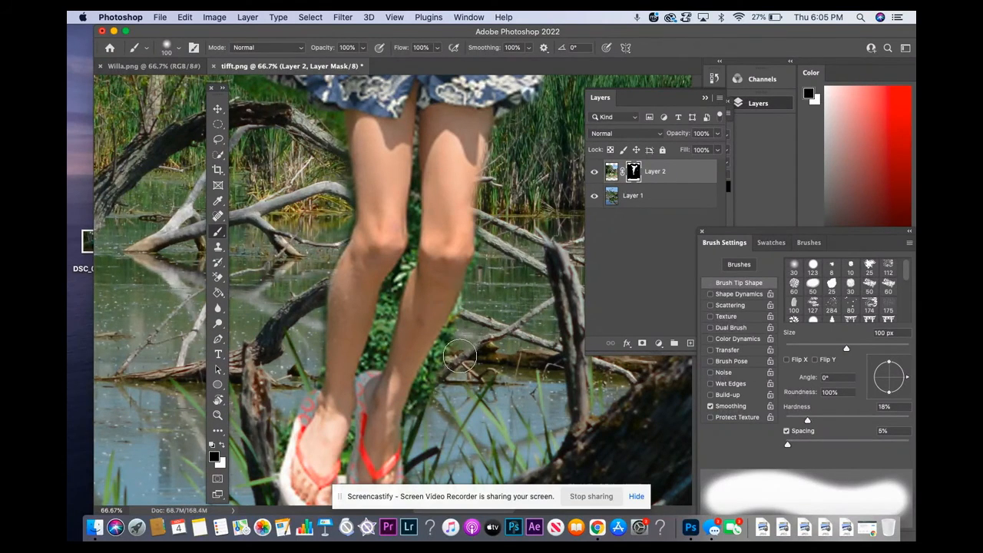
{"action": "mouse_move", "coordinate": [431, 406]}
{"action": "left_mouse_down"}
{"action": "mouse_move", "coordinate": [427, 427]}
{"action": "mouse_move", "coordinate": [458, 350]}
{"action": "left_mouse_up"}
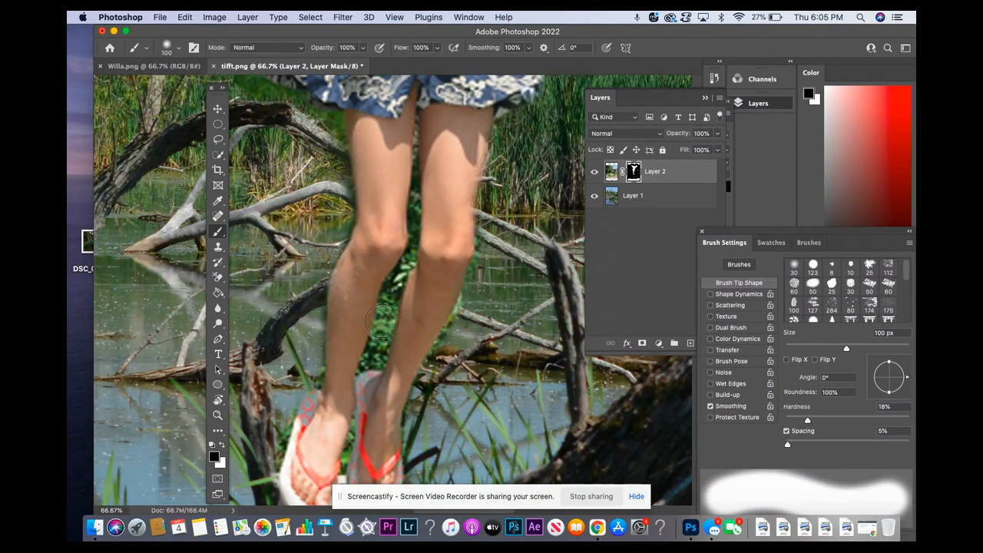
{"action": "key", "text": "bracketleft"}
{"action": "key", "text": "bracketleft"}
{"action": "key", "text": "bracketleft"}
{"action": "key", "text": "bracketleft"}
{"action": "key", "text": "bracketleft"}
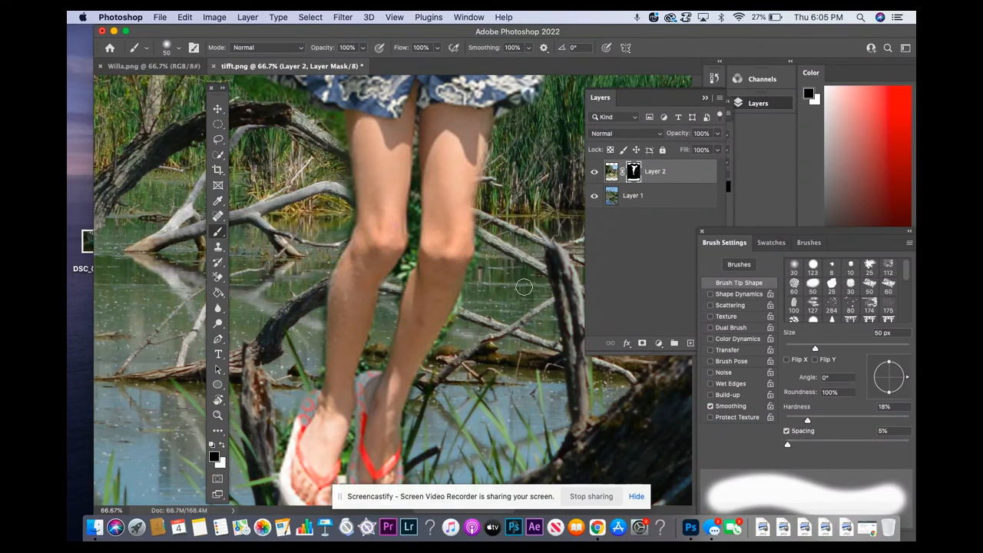
Restore the right-hand thigh's edge with white, and paint black to hide the leftover background fringe along the dress's right side
{"action": "left_click_drag", "start_coordinate": [523, 287], "coordinate": [427, 489]}
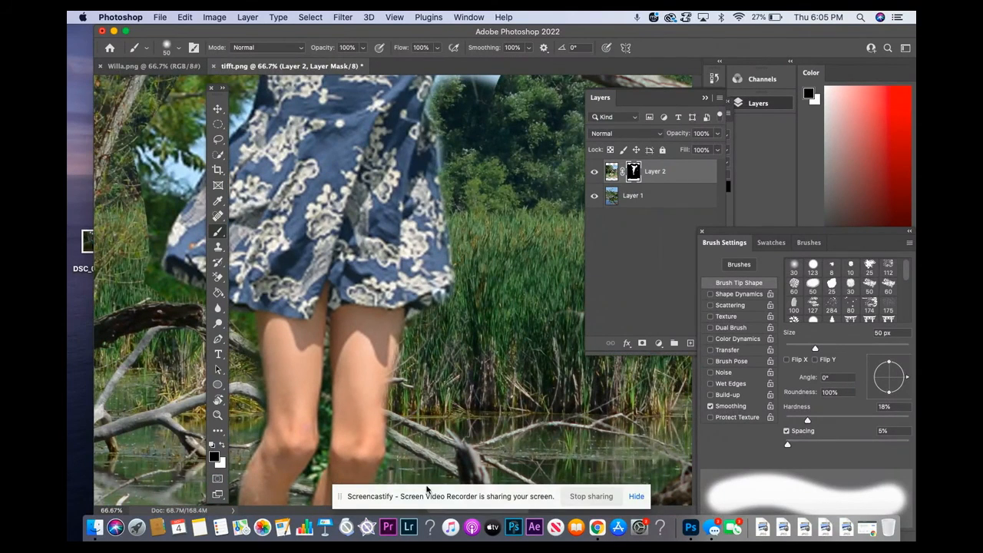
{"action": "left_click", "coordinate": [222, 446]}
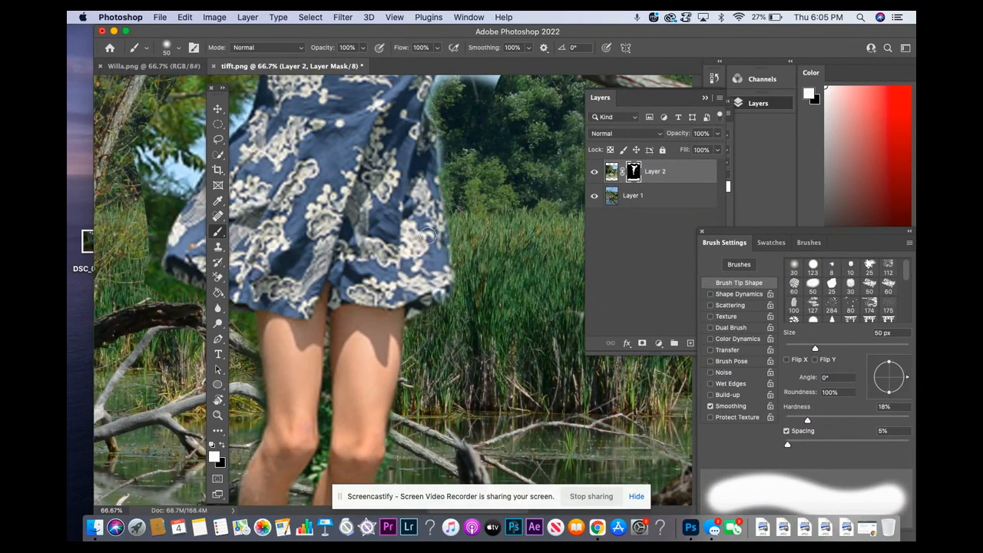
{"action": "left_click_drag", "start_coordinate": [431, 243], "coordinate": [434, 462]}
{"action": "left_click", "coordinate": [223, 445]}
{"action": "left_click_drag", "start_coordinate": [469, 275], "coordinate": [444, 330]}
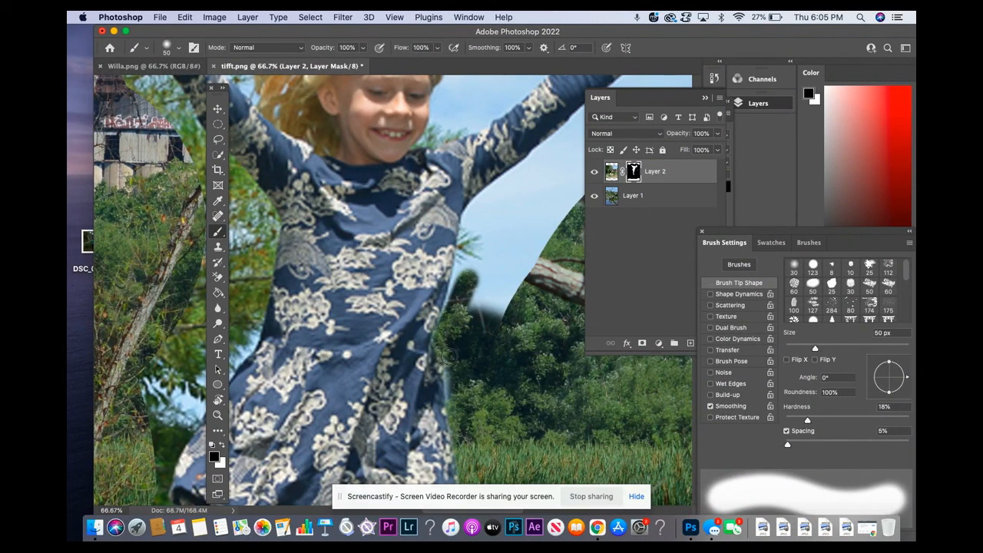
{"action": "left_click_drag", "start_coordinate": [453, 380], "coordinate": [456, 390]}
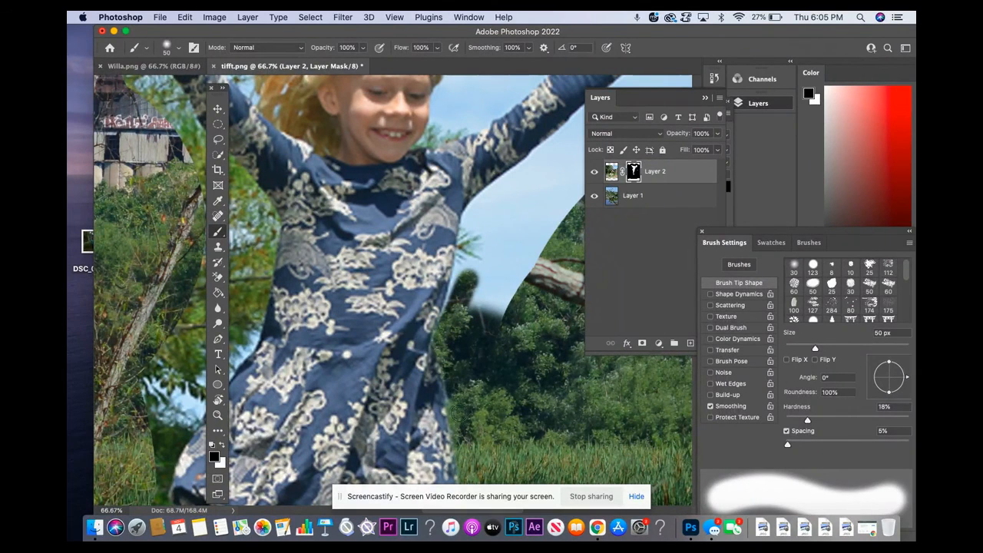